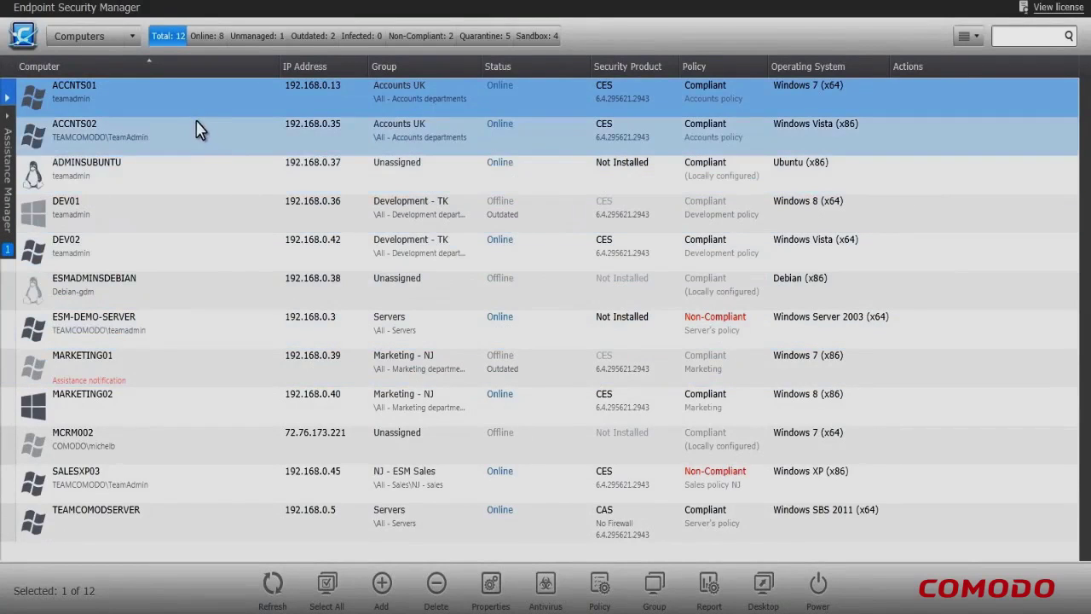
# - Review the CESM Agent installation packages for Windows, Linux and Mac OS X, then return to Computers
pyautogui.click(135, 44)
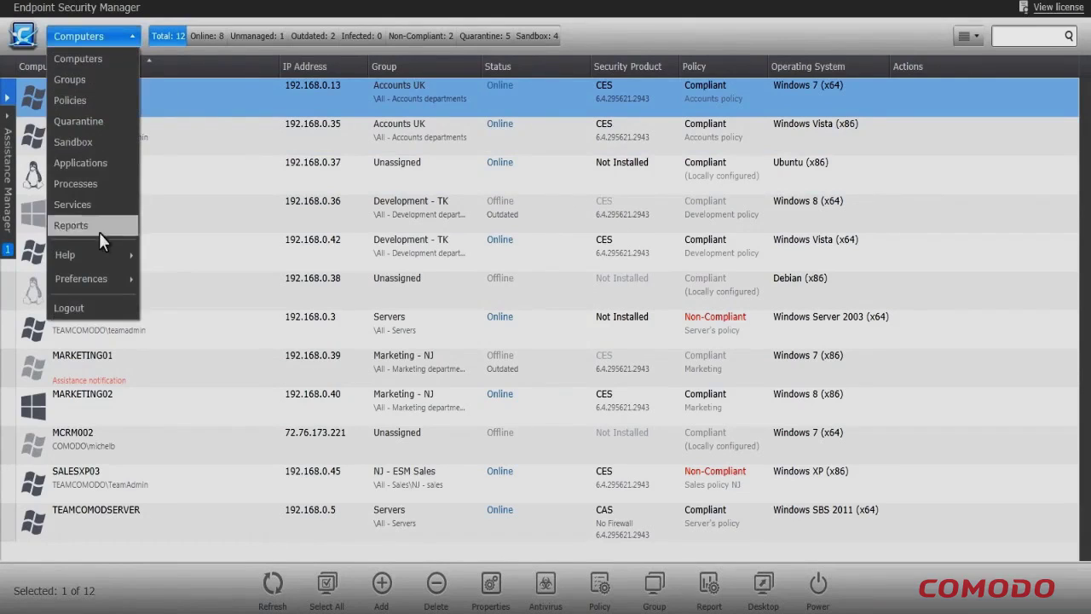
pyautogui.moveTo(100, 276)
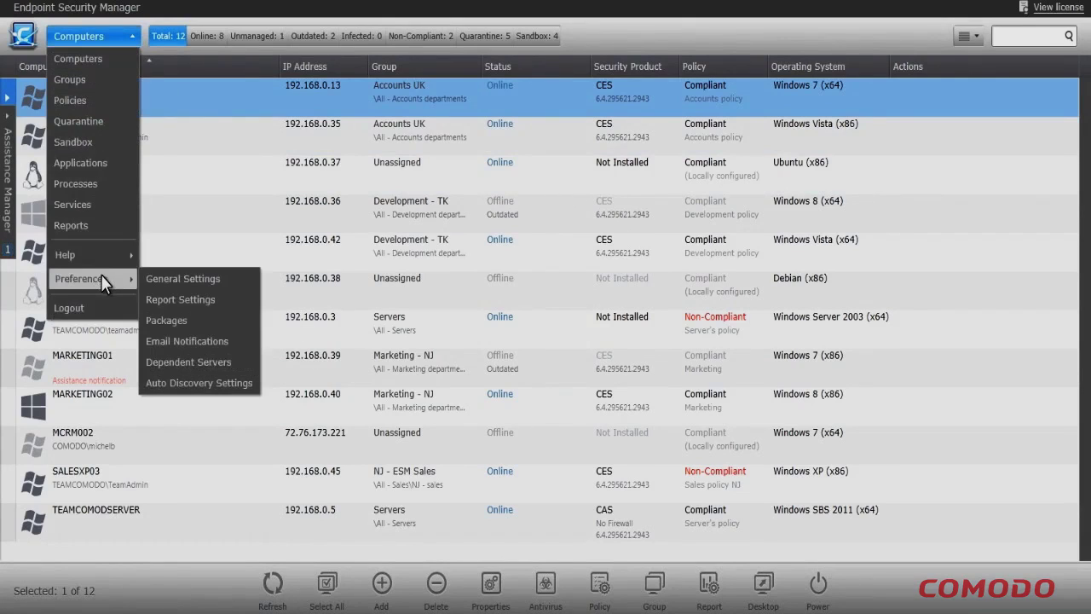
pyautogui.click(158, 328)
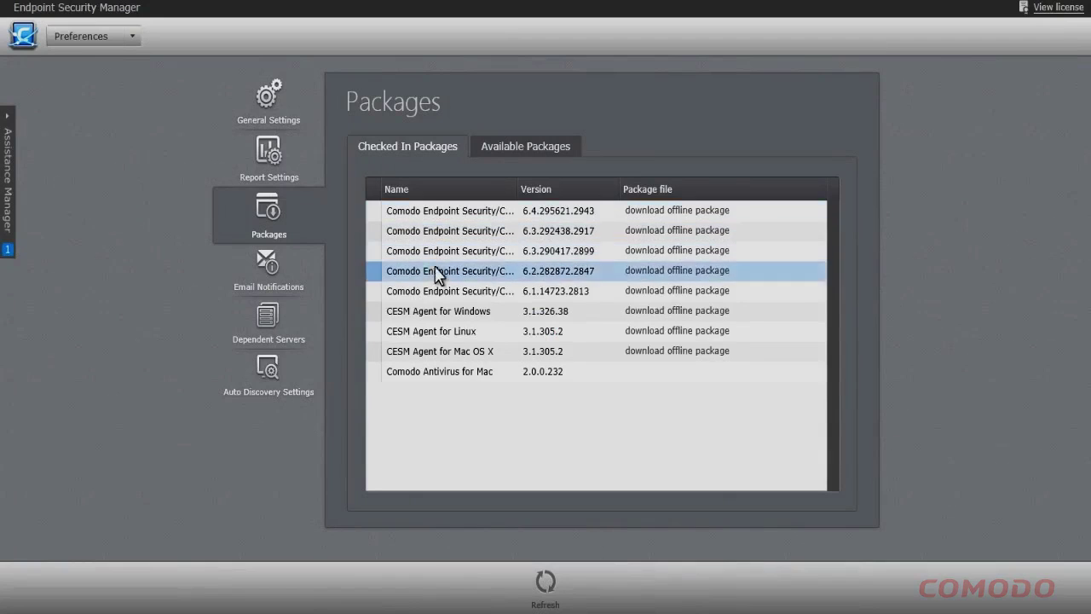
pyautogui.click(430, 317)
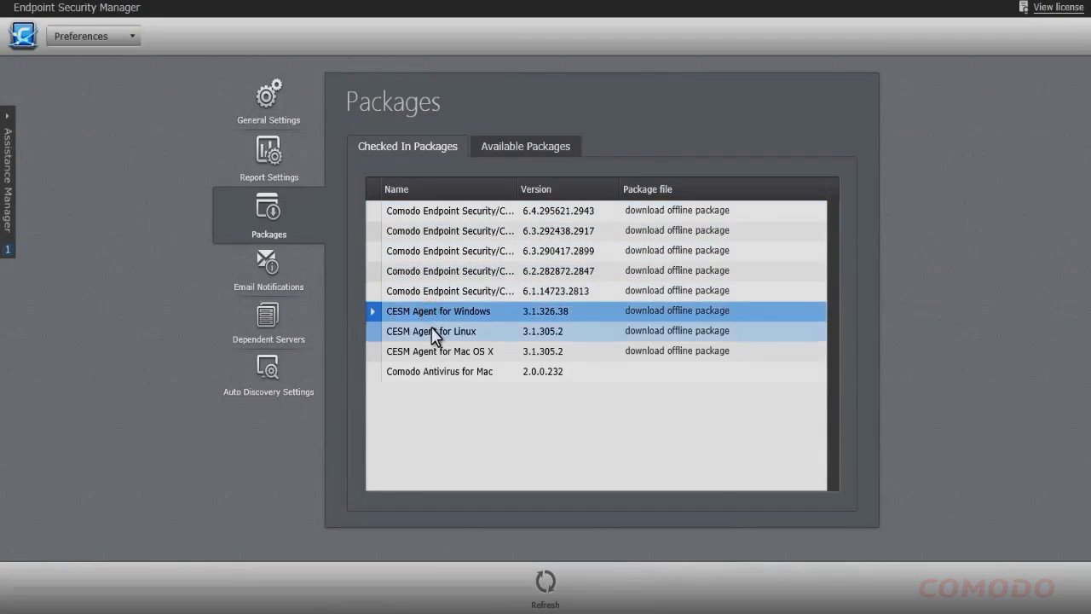
pyautogui.click(432, 335)
pyautogui.click(434, 353)
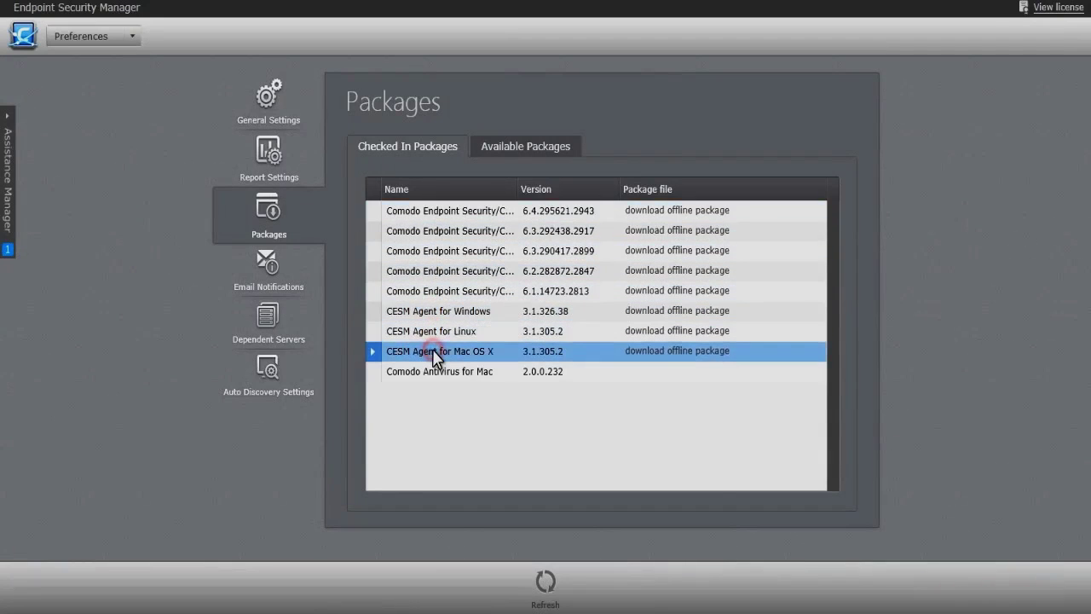
pyautogui.click(136, 36)
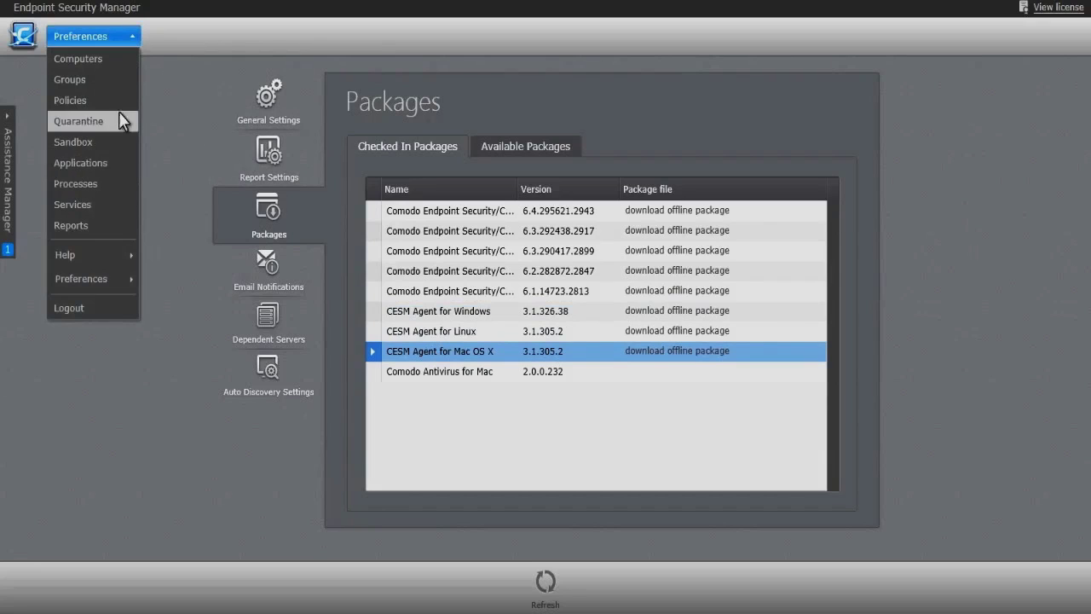
pyautogui.click(117, 64)
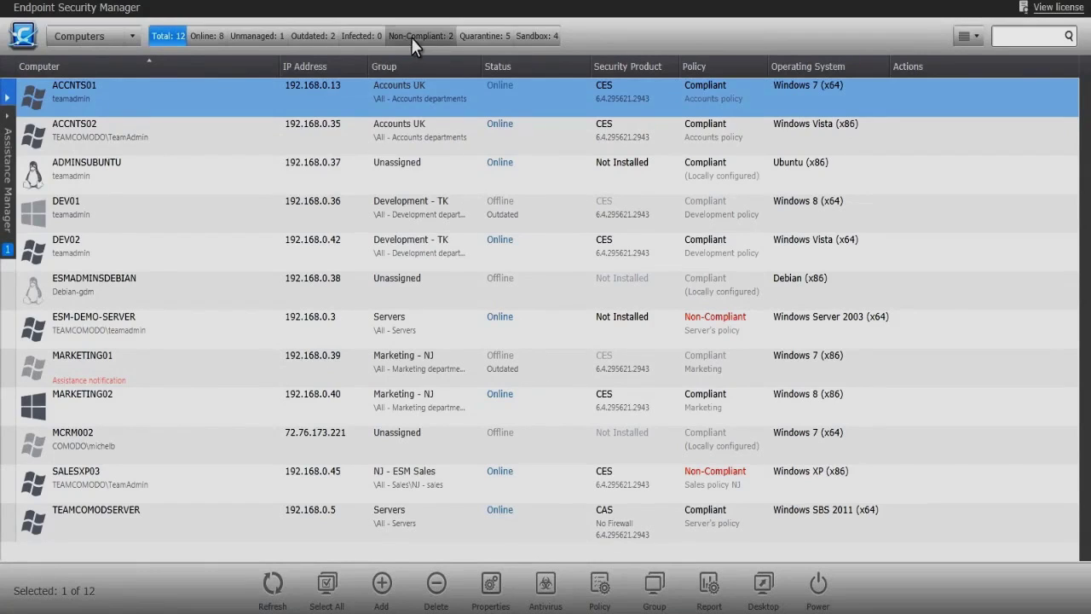
# - Show the quarantined files and select eicar_com[1].zip
pyautogui.click(476, 36)
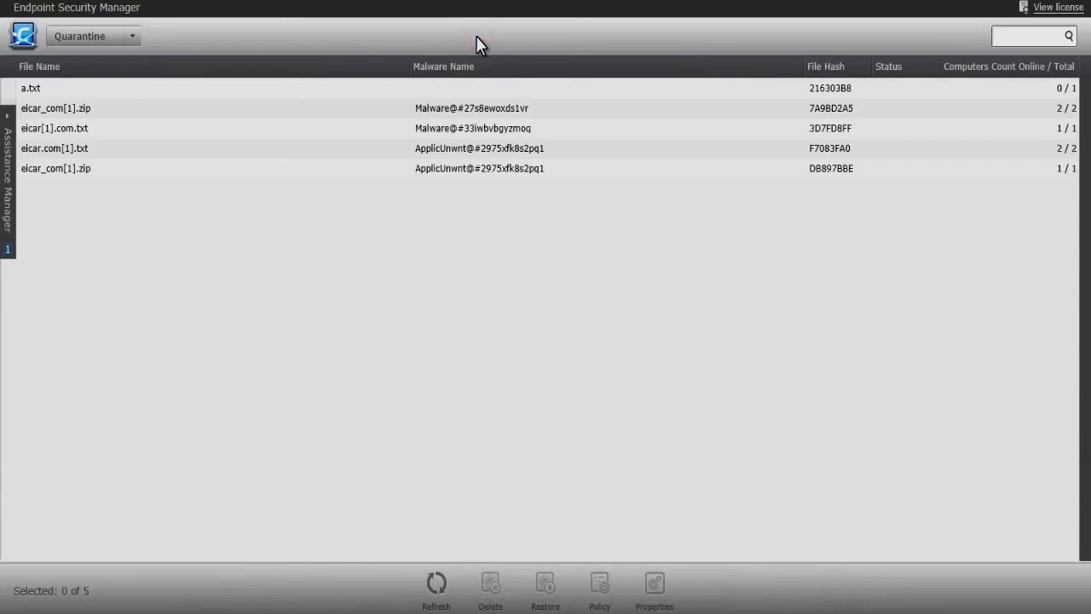
pyautogui.click(475, 108)
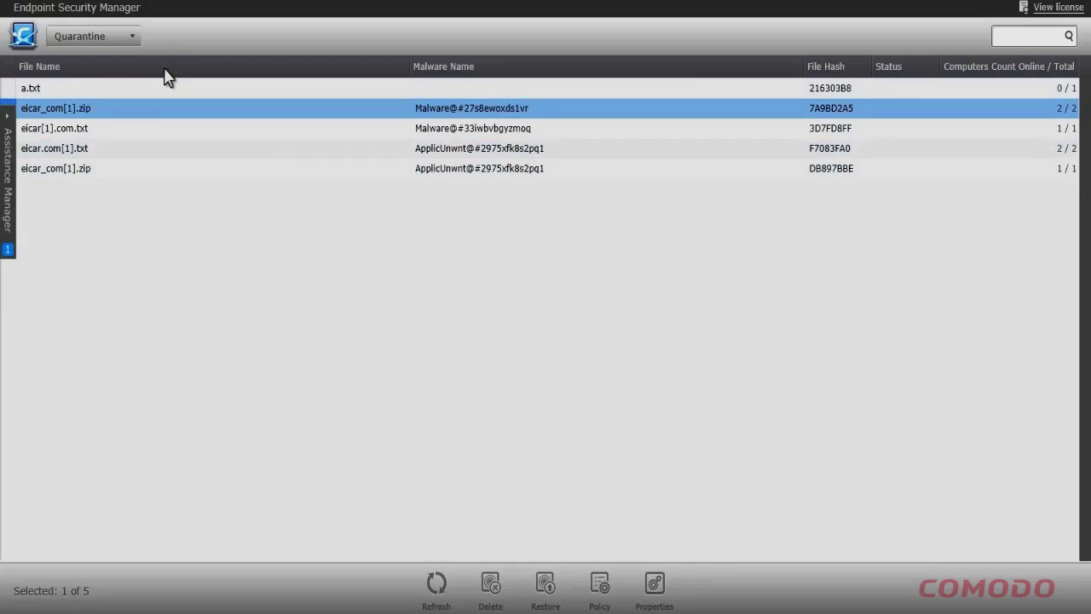
pyautogui.click(134, 40)
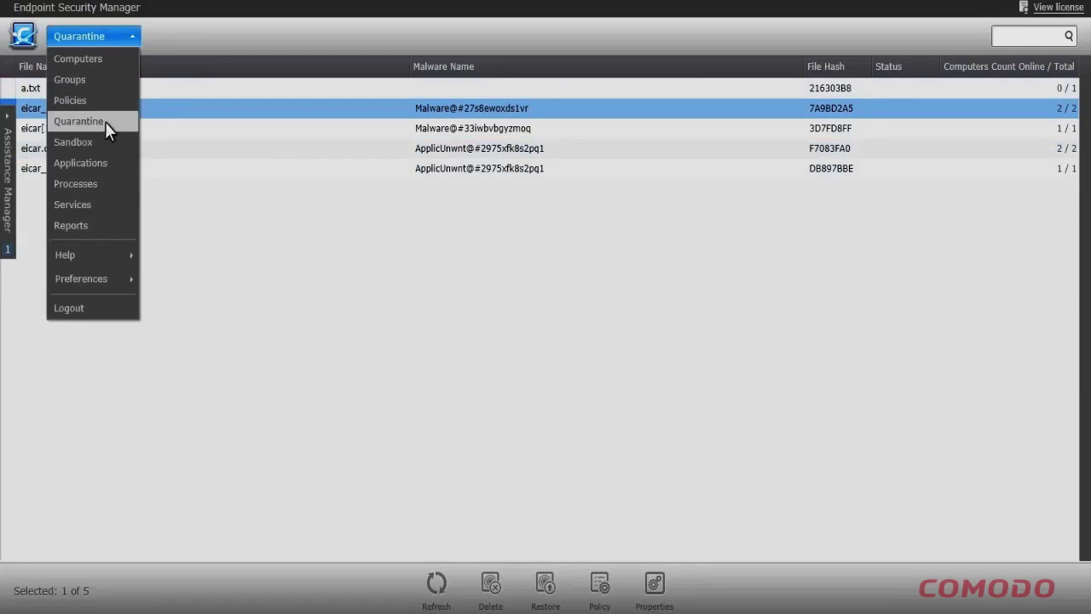
# - In the Sandbox list, trust cmdvirth.exe in the Accounts - noFW and Accounts policy policies
pyautogui.click(101, 142)
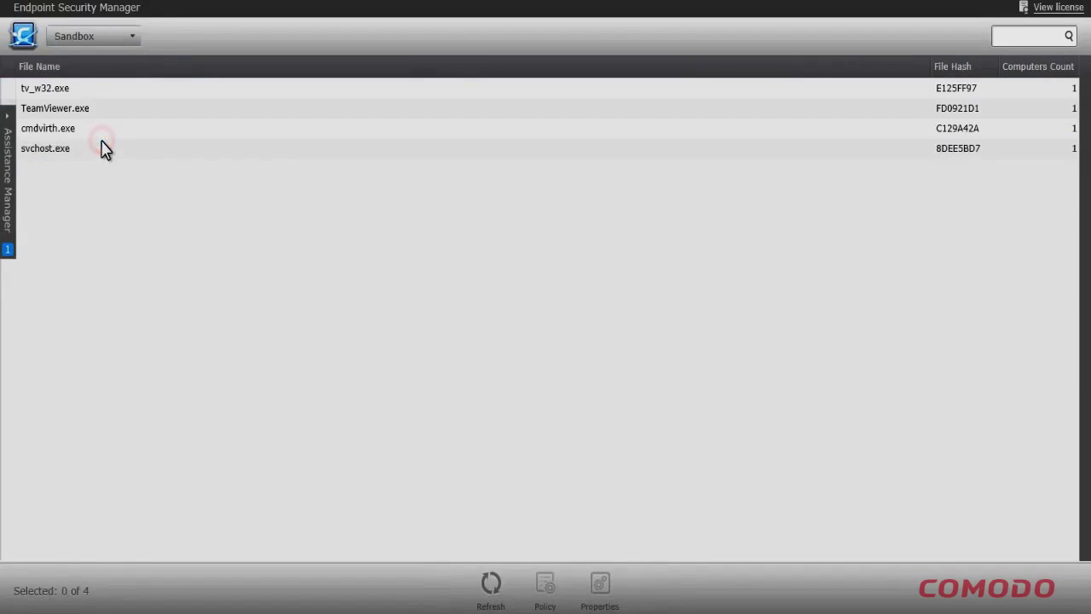
pyautogui.click(127, 130)
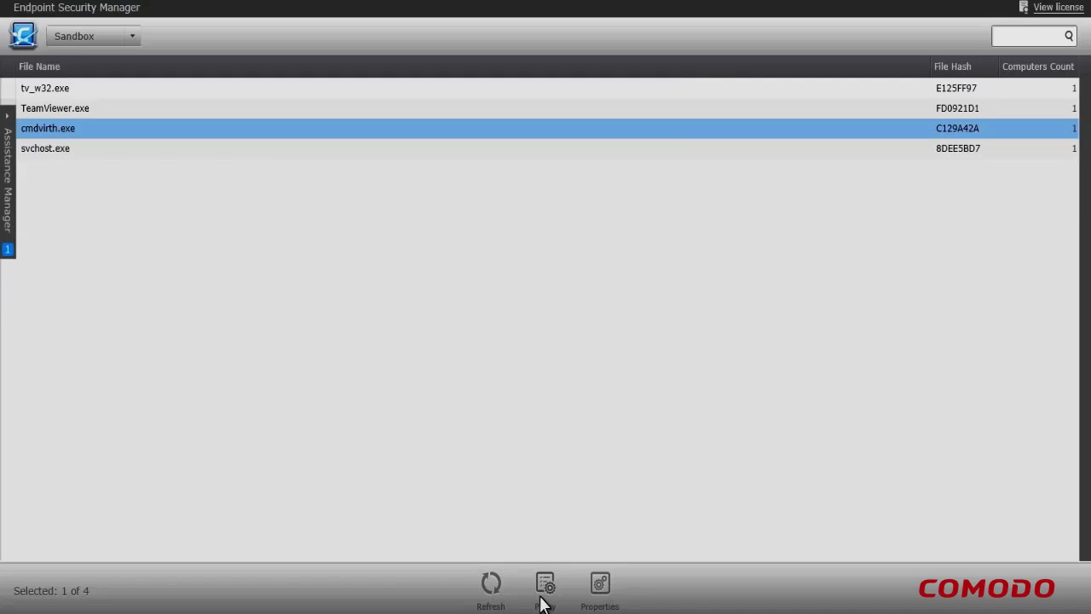
pyautogui.click(544, 595)
pyautogui.click(375, 228)
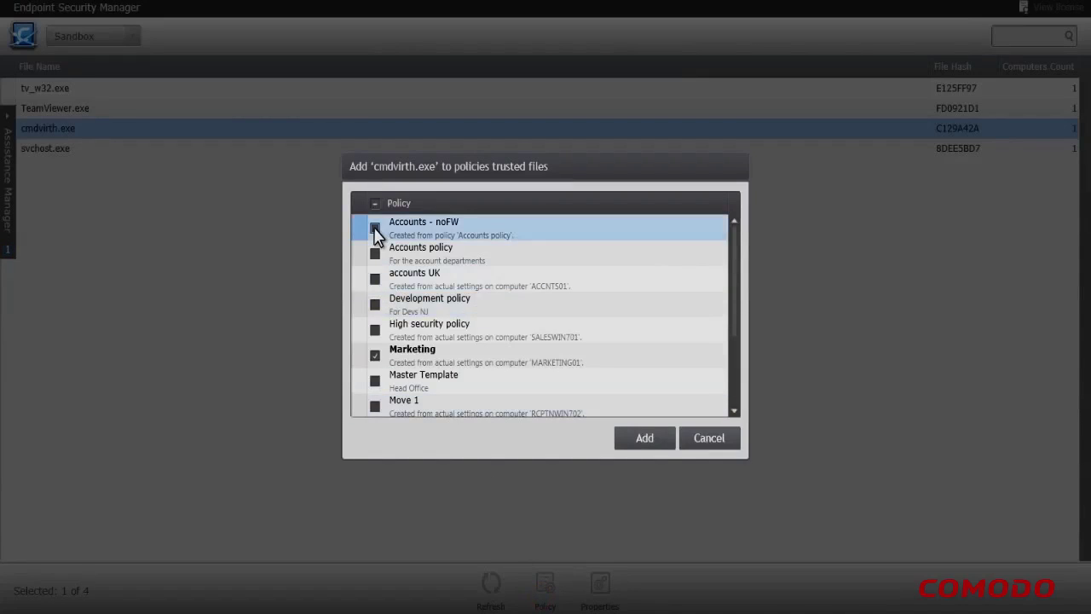
pyautogui.click(376, 253)
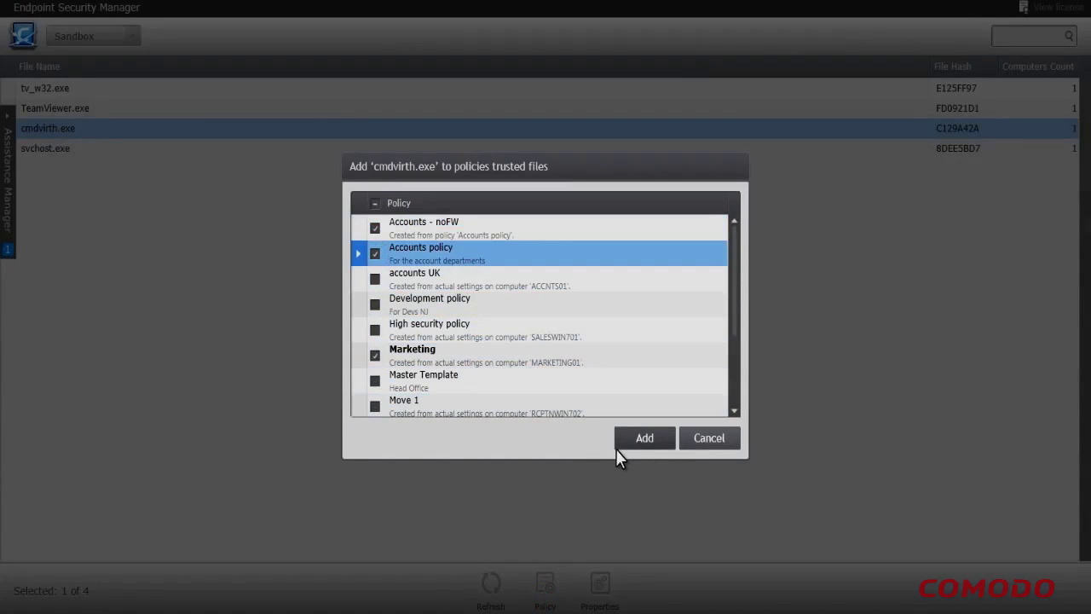
pyautogui.click(715, 450)
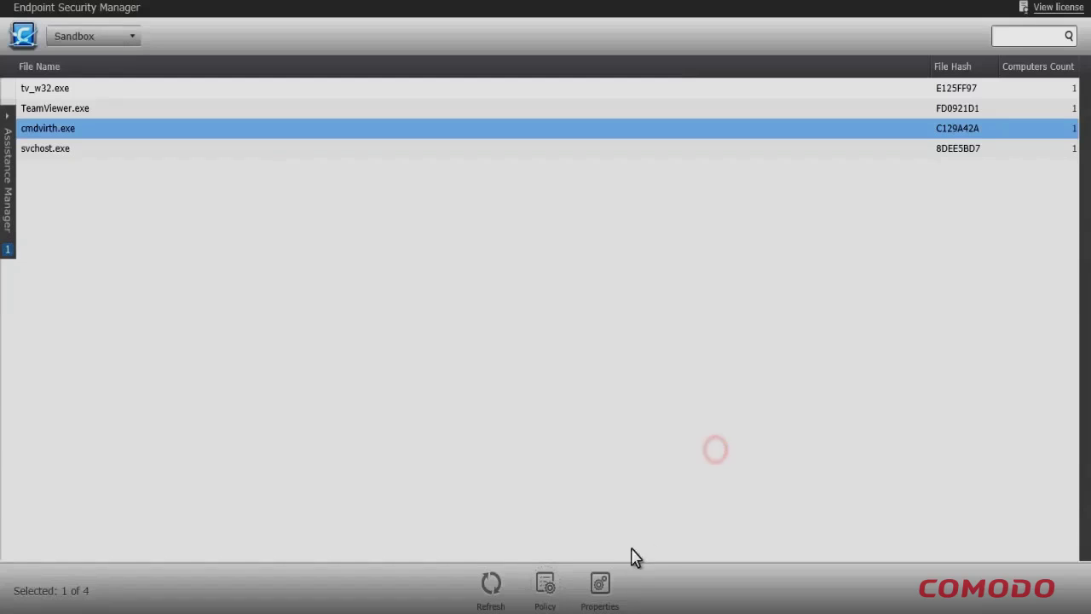
# - Check on cmdvirth.exe's Properties Computers page which computers sandboxed it
pyautogui.click(600, 583)
pyautogui.click(250, 172)
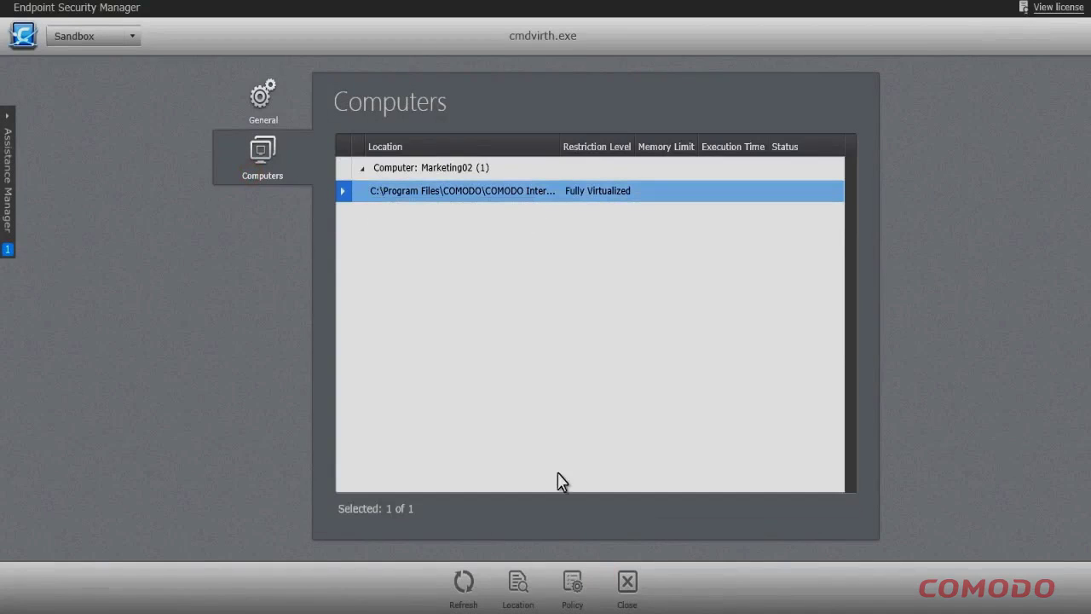
pyautogui.click(629, 583)
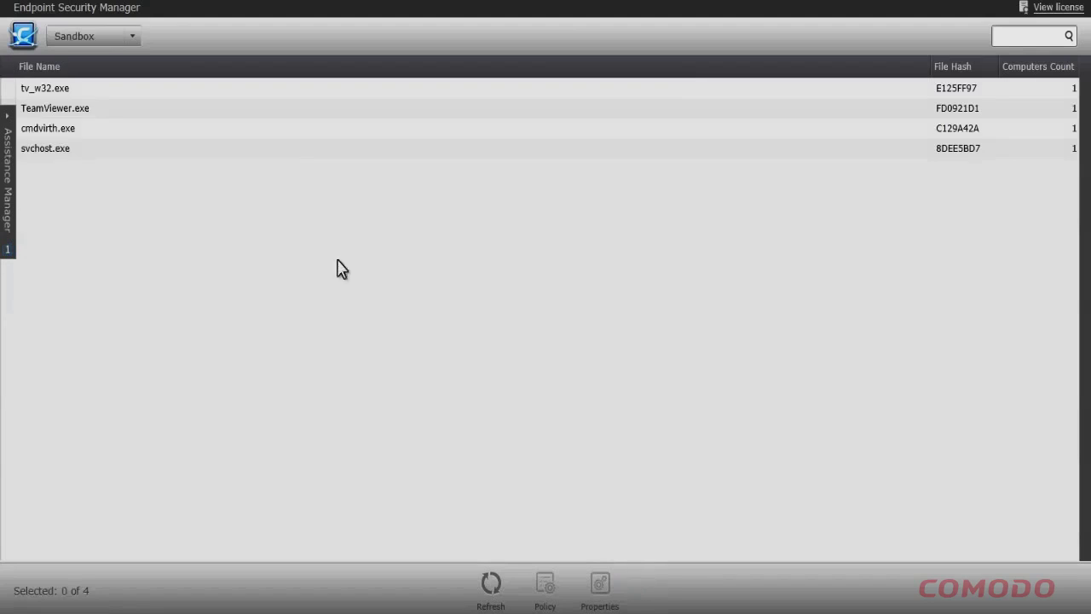
pyautogui.click(127, 41)
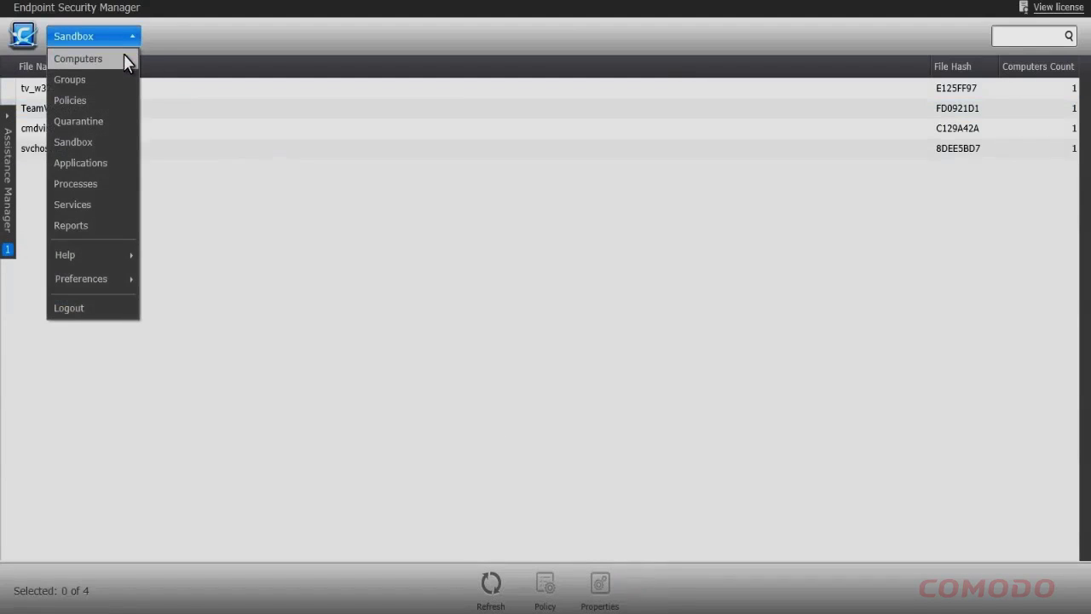
# - Return to Computers and switch the 12 endpoints to tile view
pyautogui.click(122, 57)
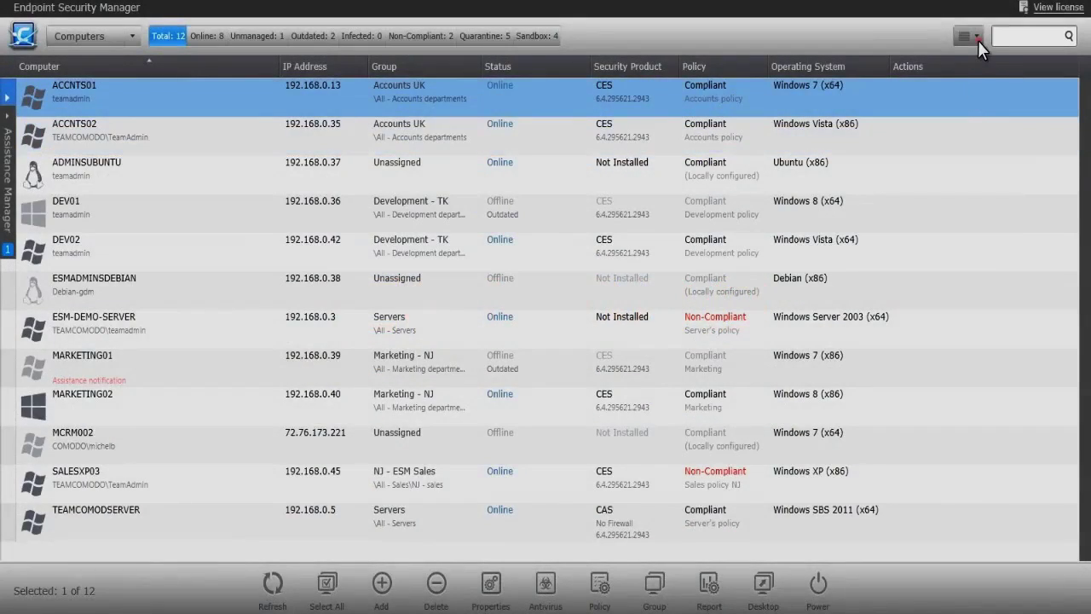
pyautogui.click(978, 40)
pyautogui.click(973, 97)
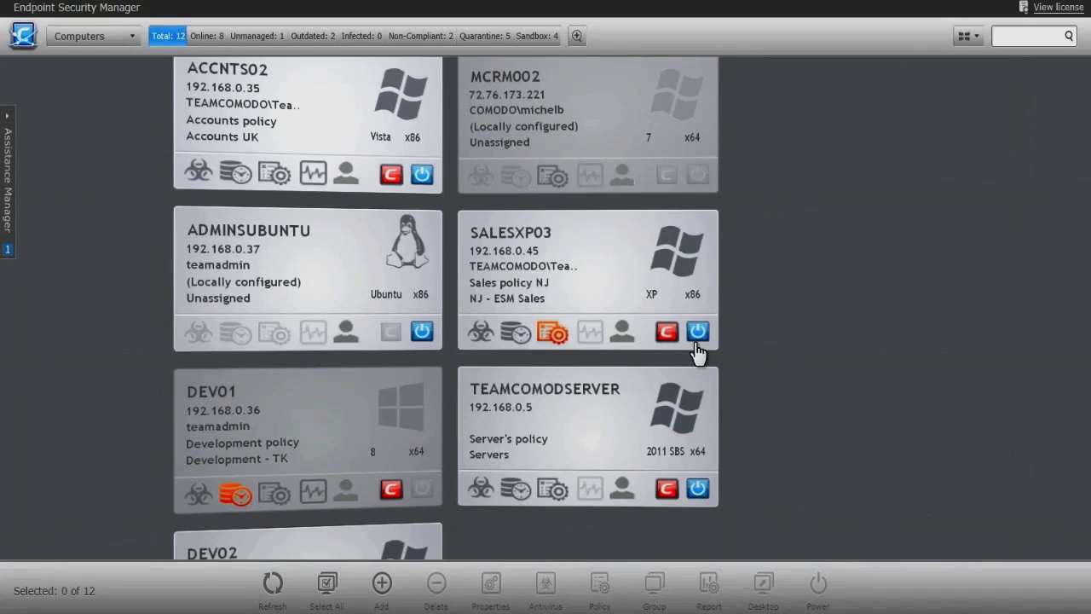
# - Select the SALESXP03 tile and view its Power and Group options
pyautogui.click(621, 275)
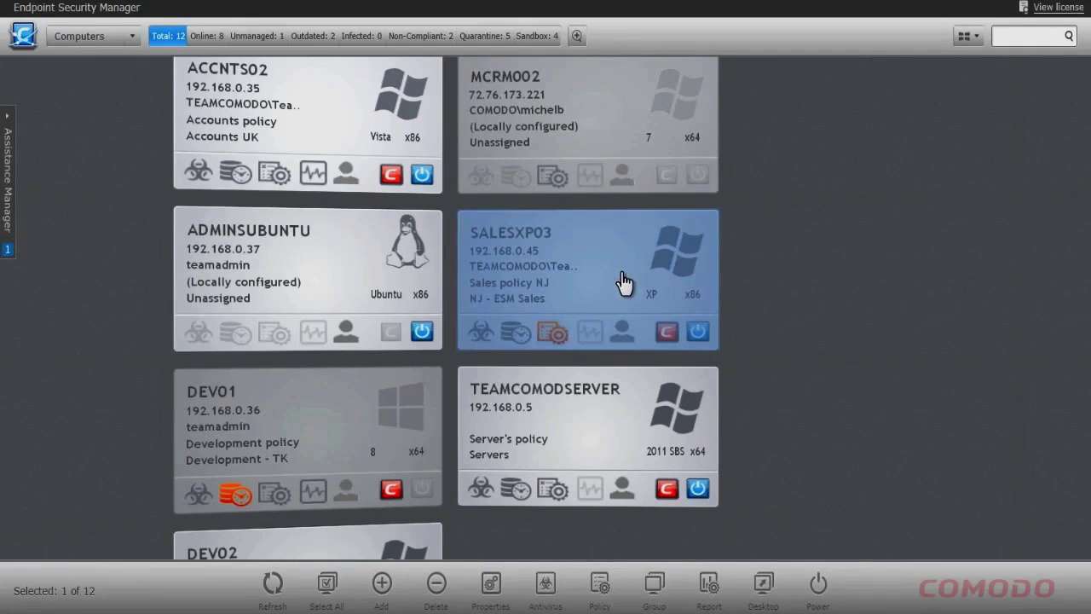
pyautogui.scroll(-3, 621, 282)
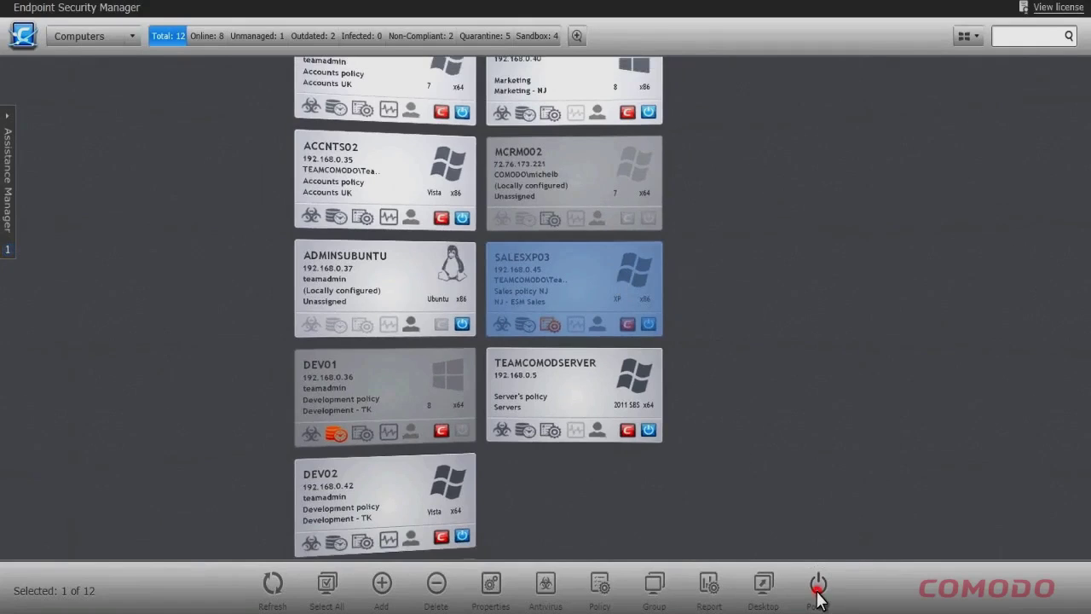
pyautogui.click(817, 588)
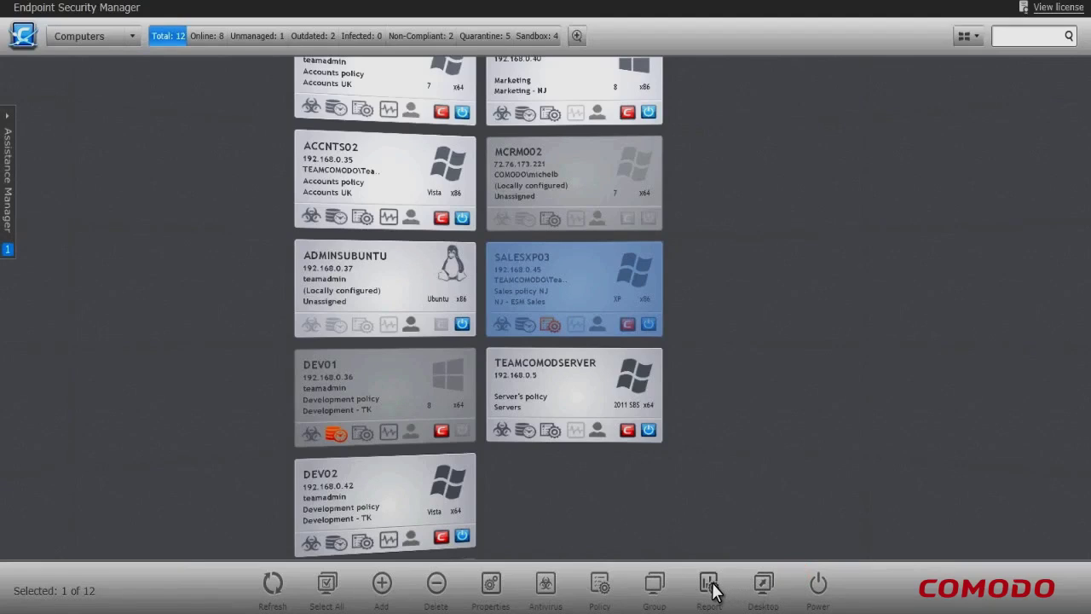
pyautogui.click(656, 585)
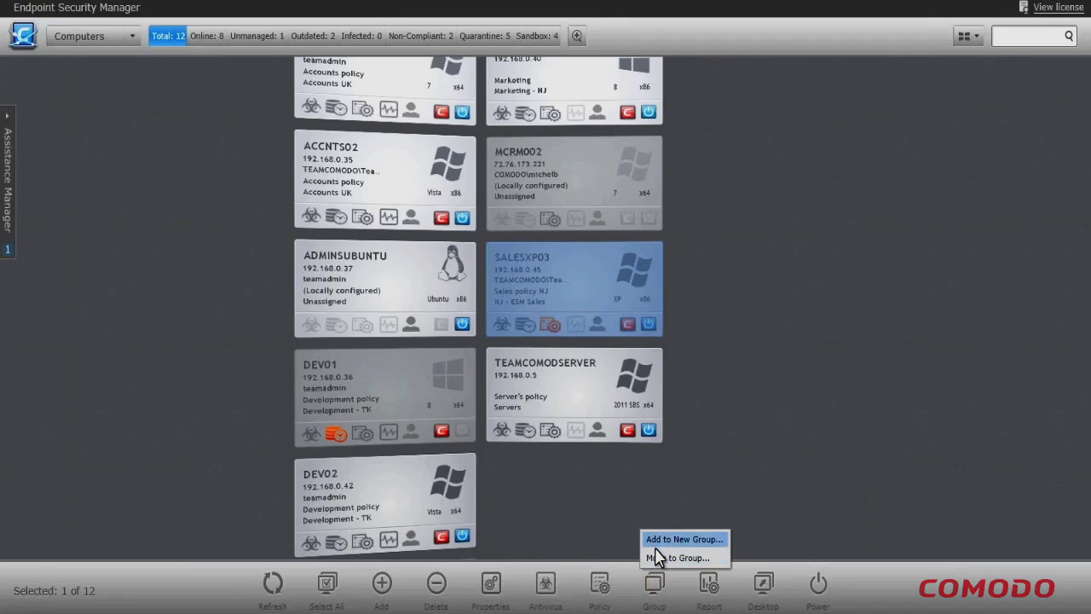
# - Browse the All - Sales > NJ - sales groups, cancel moving SALESXP03, and view its policy options
pyautogui.click(654, 556)
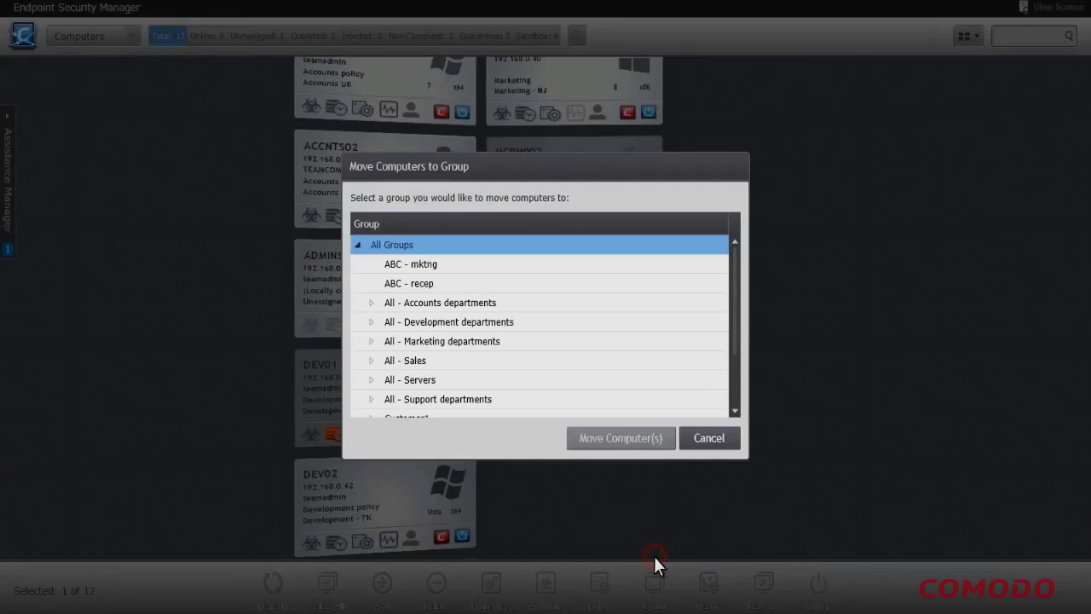
pyautogui.click(369, 364)
pyautogui.click(381, 380)
pyautogui.click(385, 379)
pyautogui.click(418, 400)
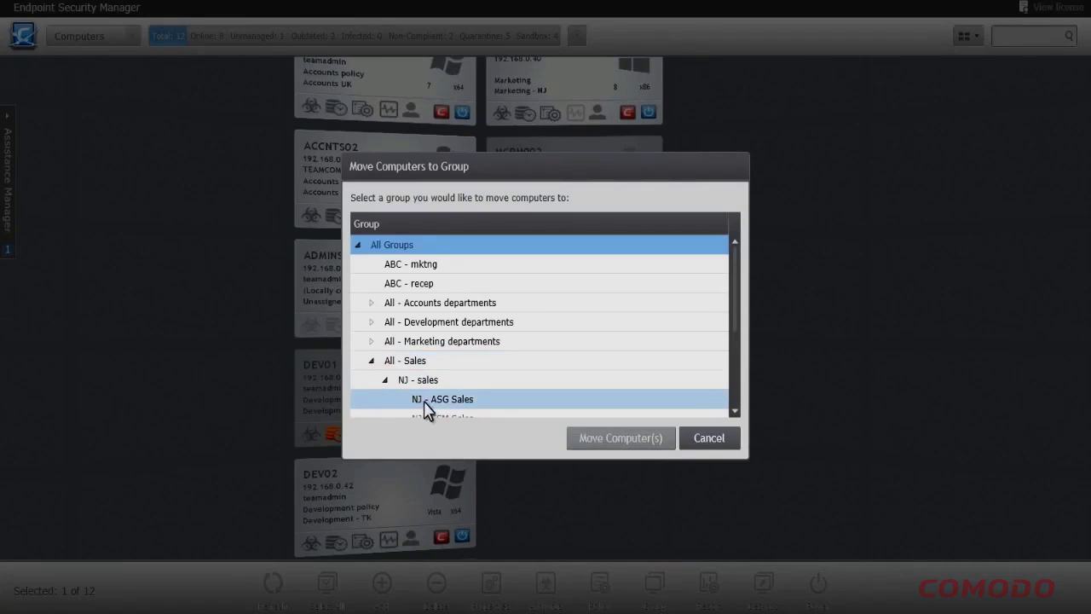
pyautogui.click(446, 415)
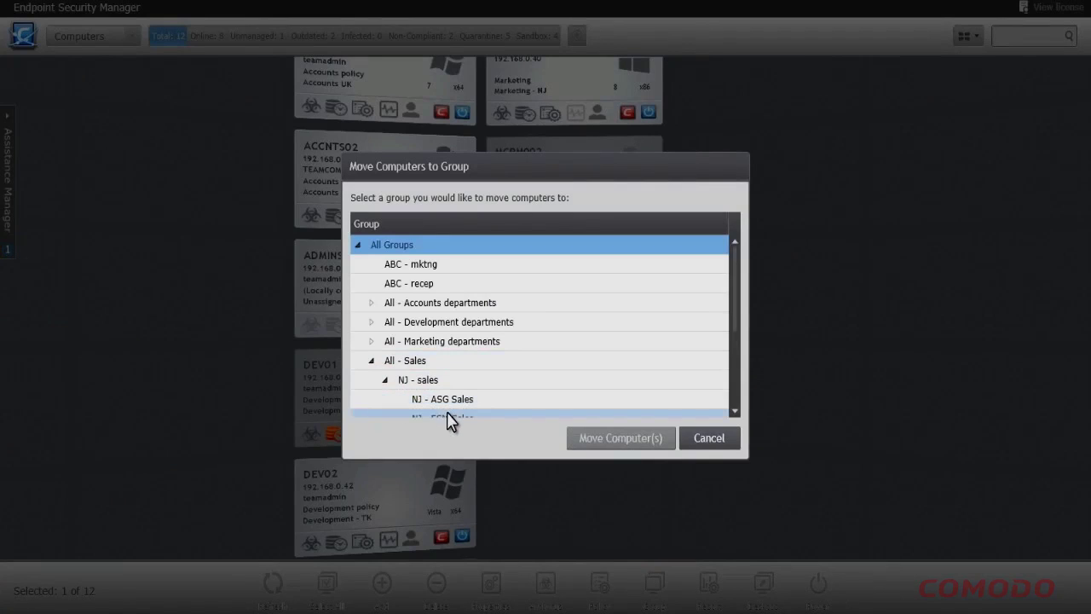
pyautogui.click(711, 452)
pyautogui.click(600, 582)
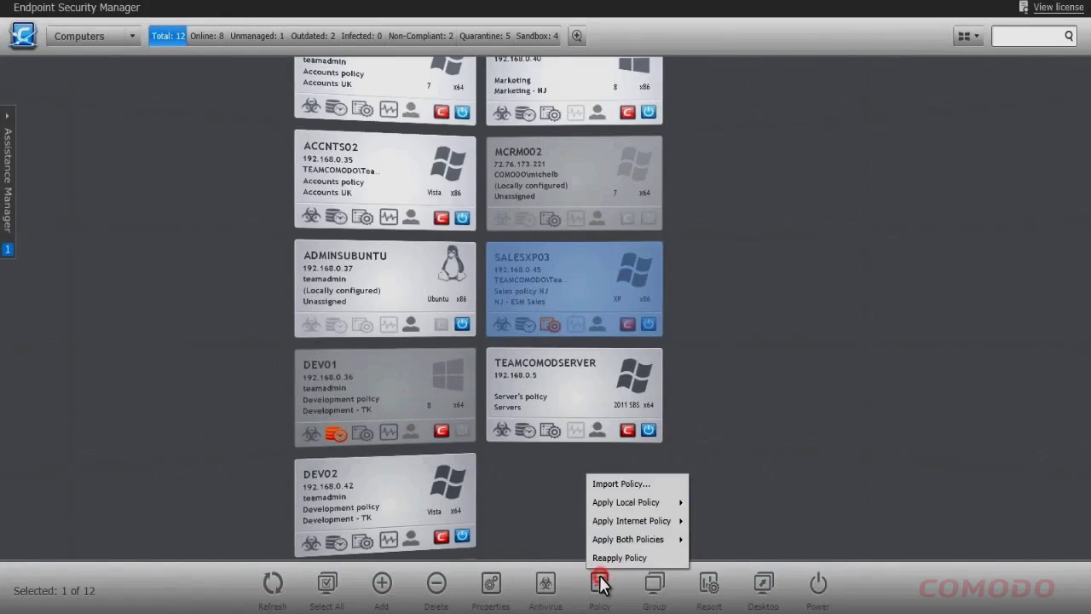
# - Dismiss SALESXP03's policy and antivirus menus without applying a policy, scan or AV update
pyautogui.moveTo(618, 509)
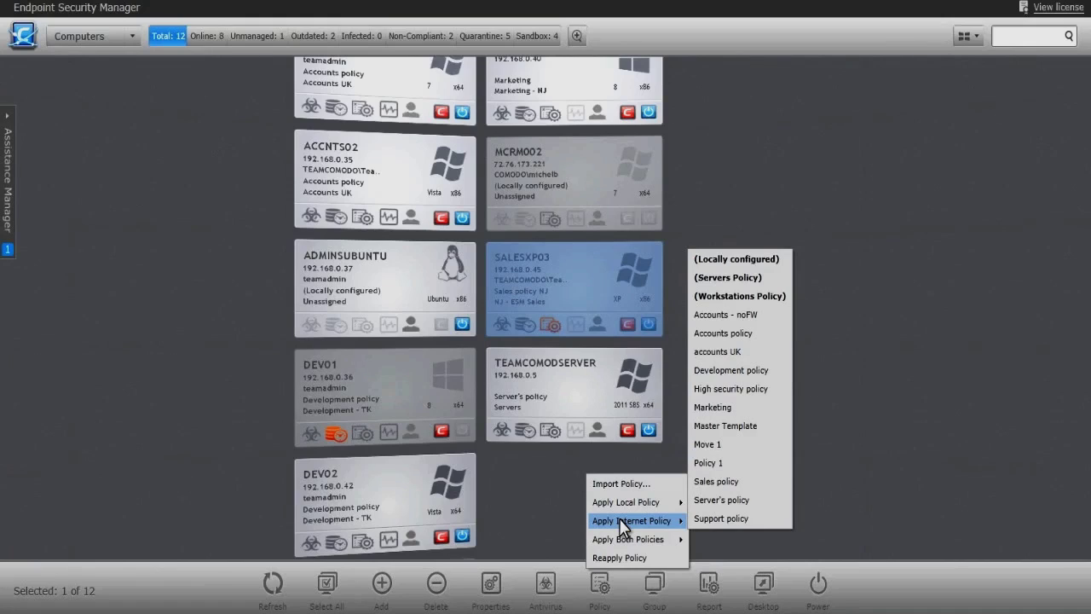
pyautogui.moveTo(620, 537)
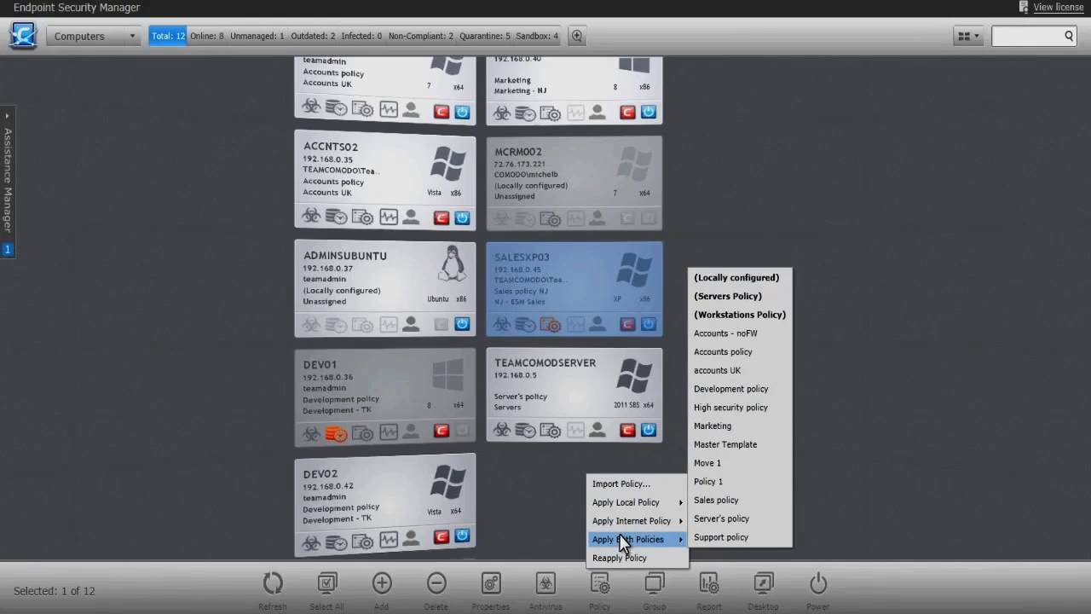
pyautogui.click(573, 567)
pyautogui.click(549, 586)
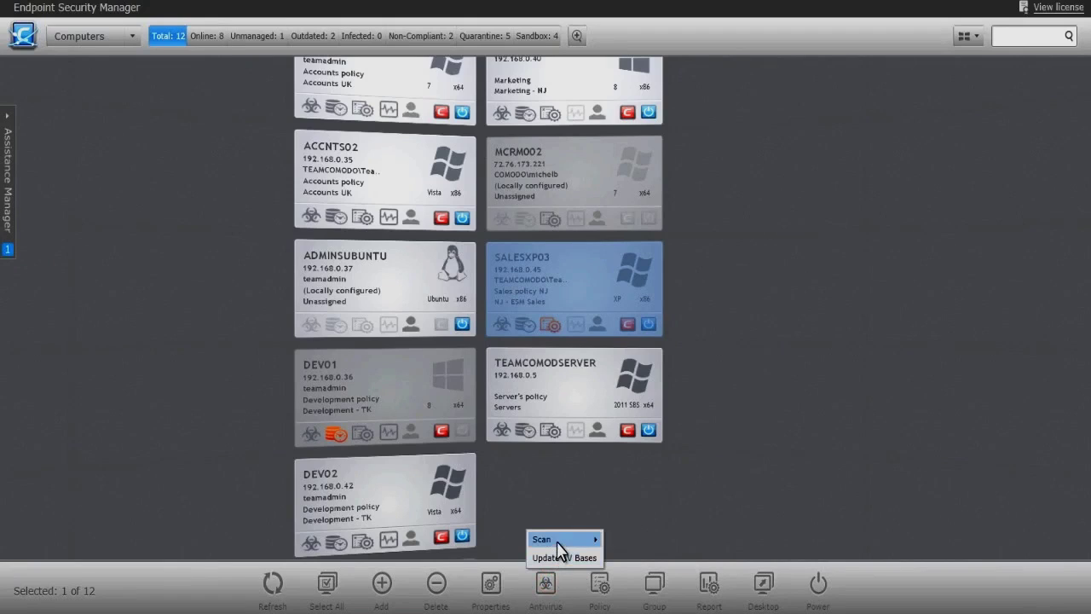
pyautogui.moveTo(557, 541)
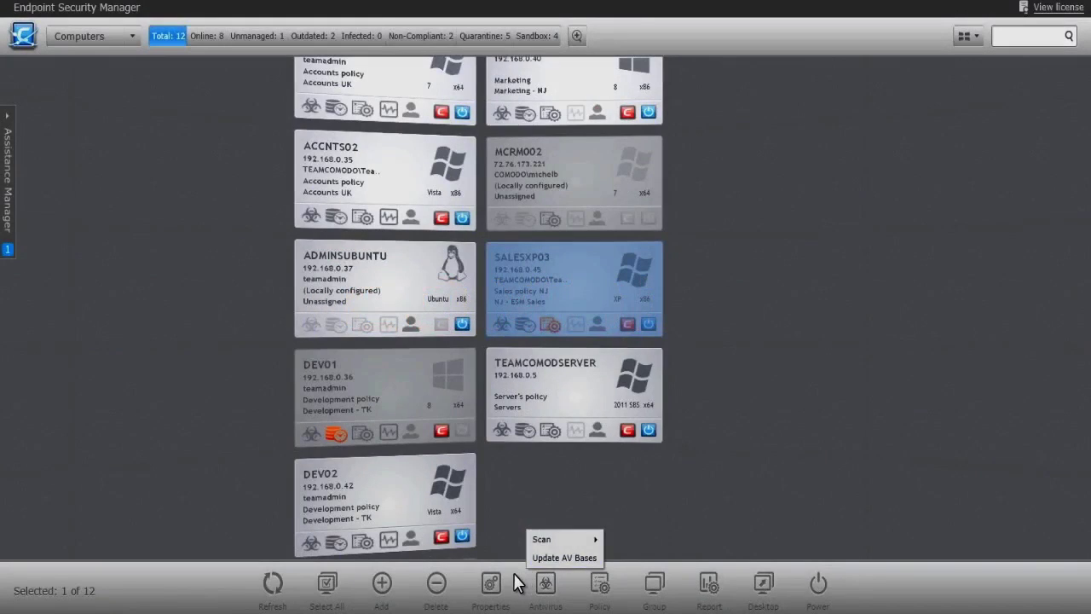
pyautogui.click(515, 578)
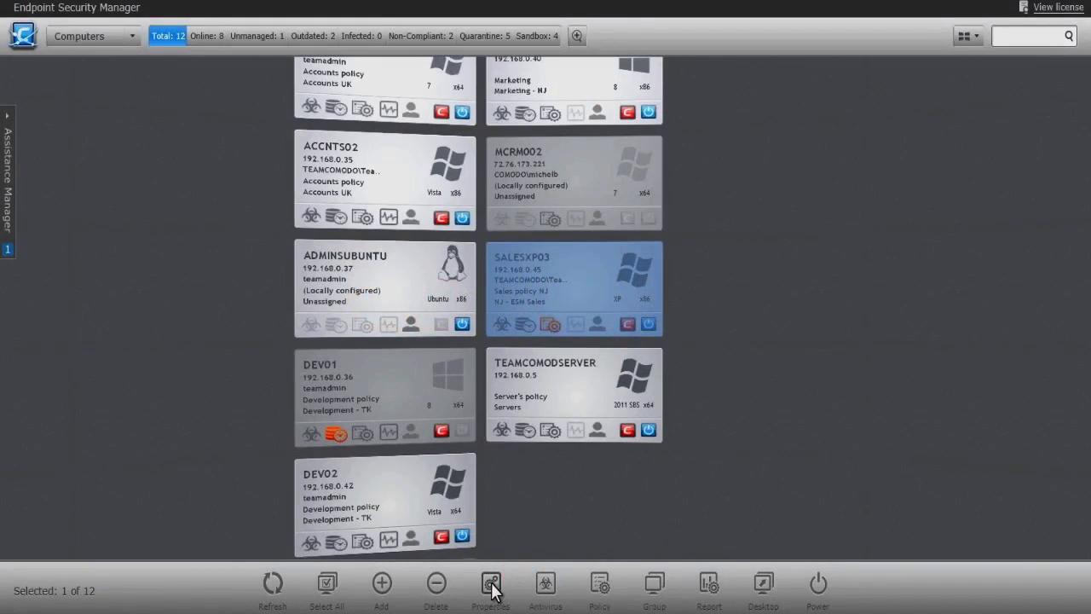
# - Open SALESXP03's Properties, refresh the General page and scroll to the memory rows
pyautogui.click(491, 585)
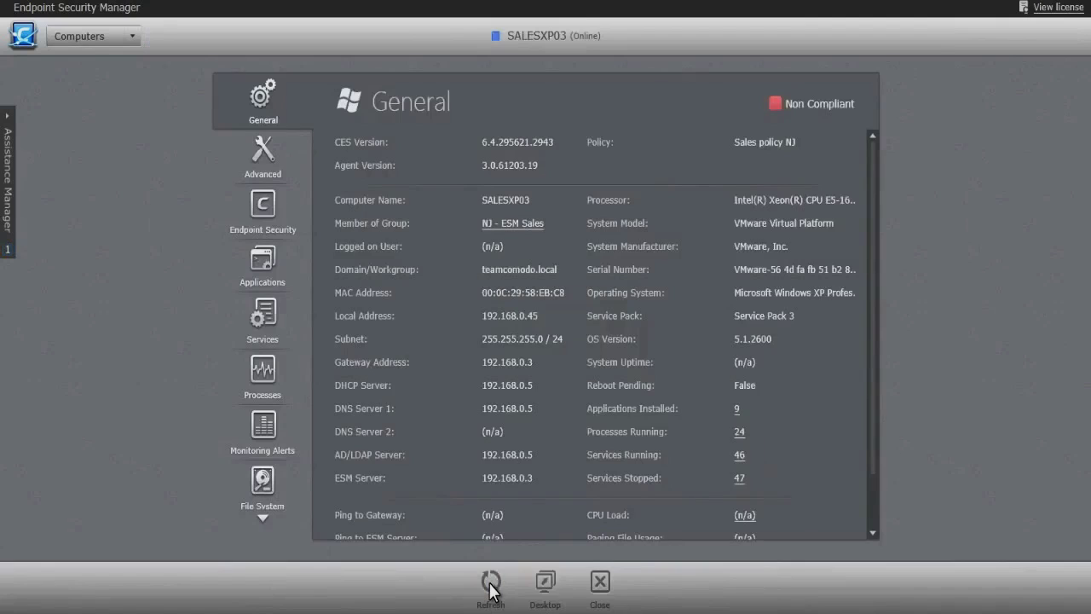
pyautogui.click(491, 583)
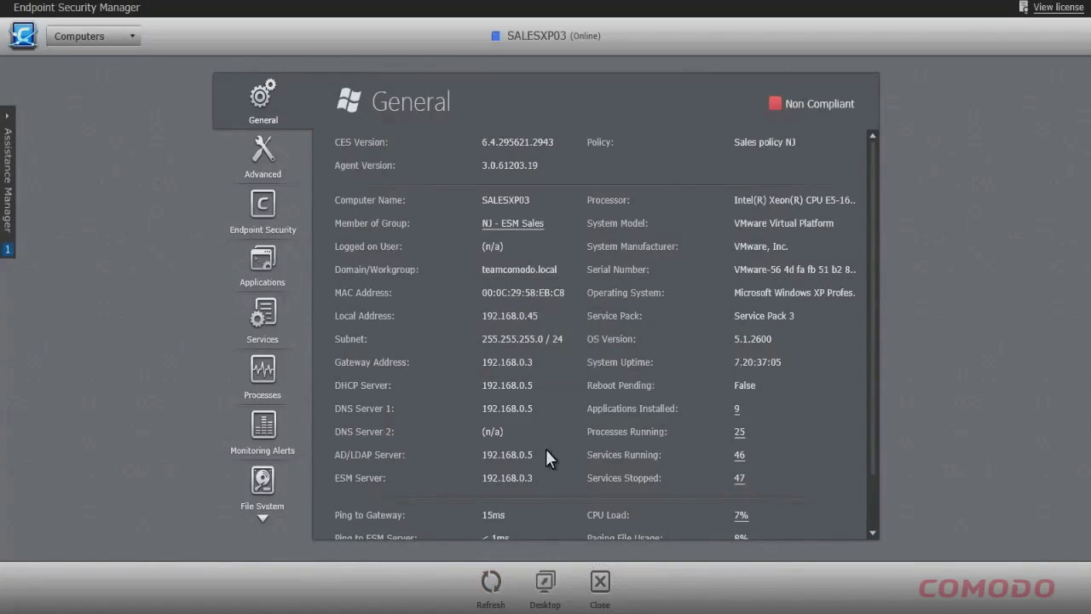
pyautogui.scroll(-2, 550, 405)
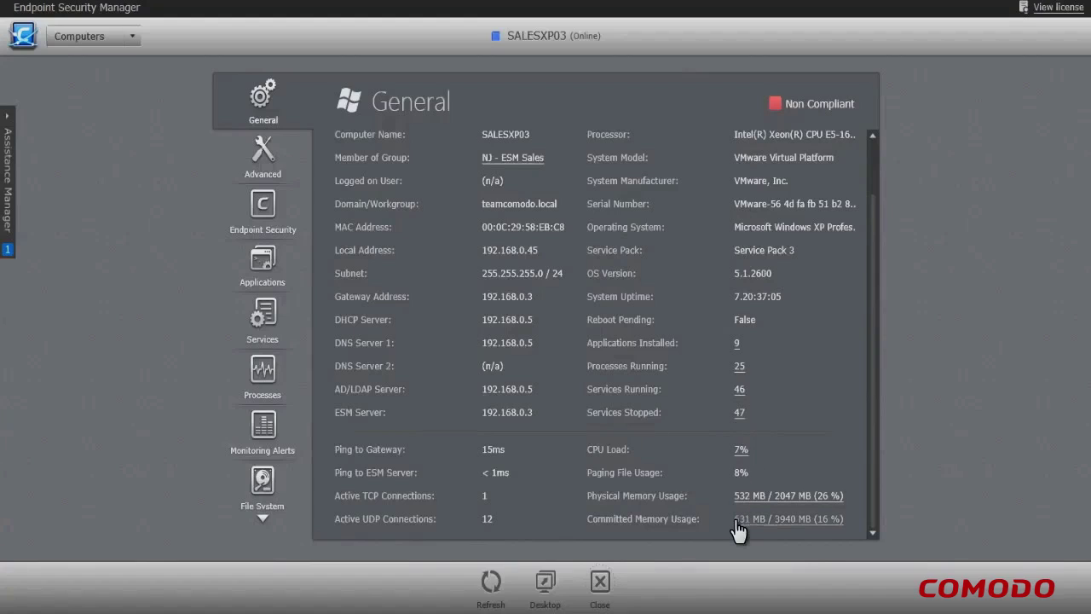
# - Sort SALESXP03's running processes ascending by Image Name, then view its services, selecting COM+ Event System
pyautogui.click(738, 366)
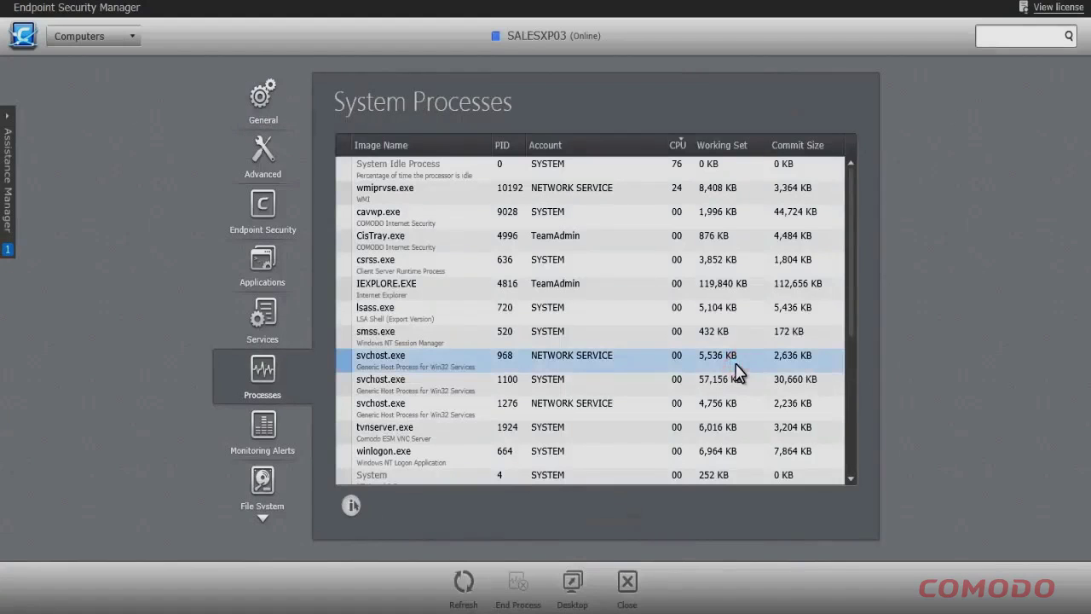
pyautogui.click(475, 151)
pyautogui.click(460, 186)
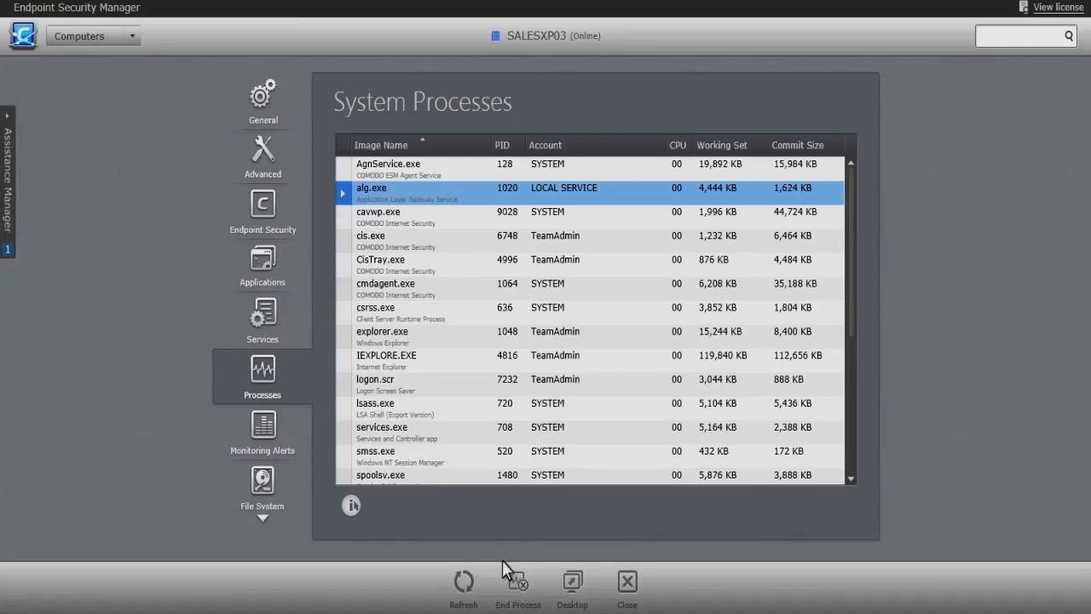
pyautogui.click(264, 317)
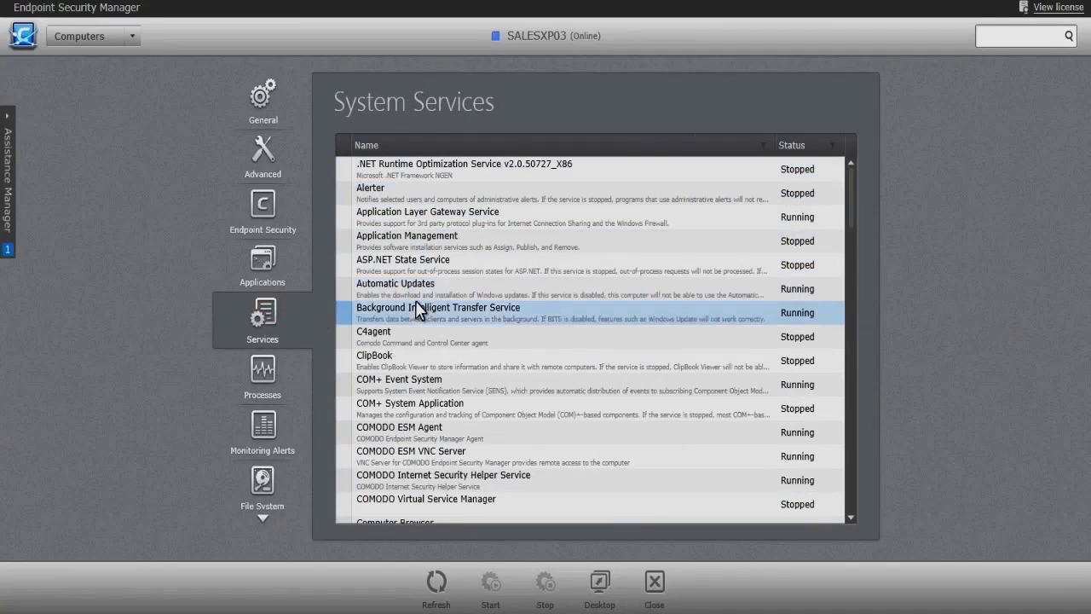
pyautogui.click(410, 384)
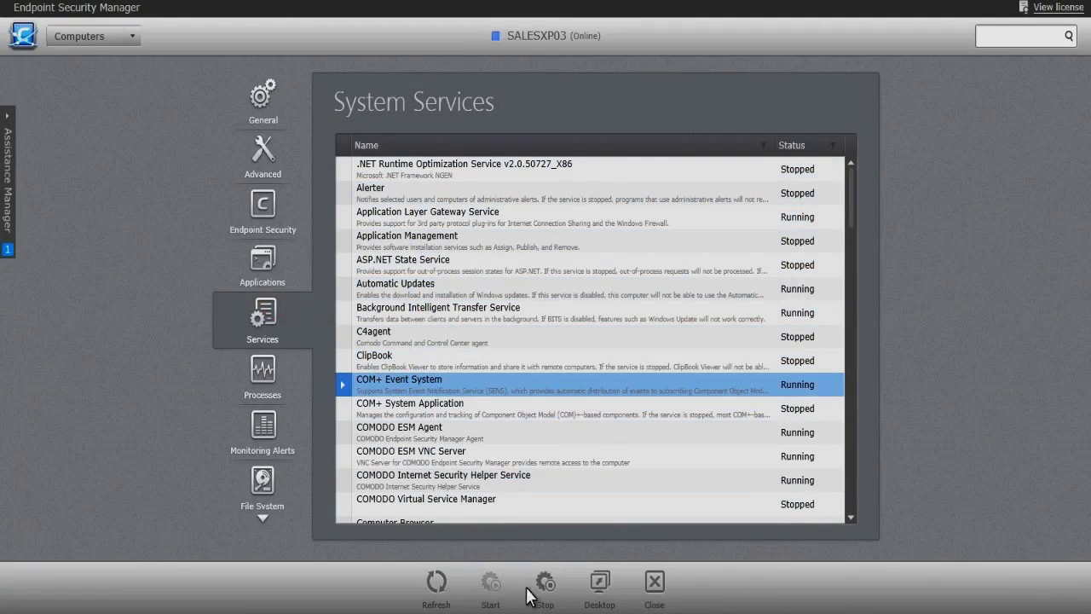
# - Review SALESXP03's nine installed applications, ending on the COMODO ESM Agent entry
pyautogui.click(291, 280)
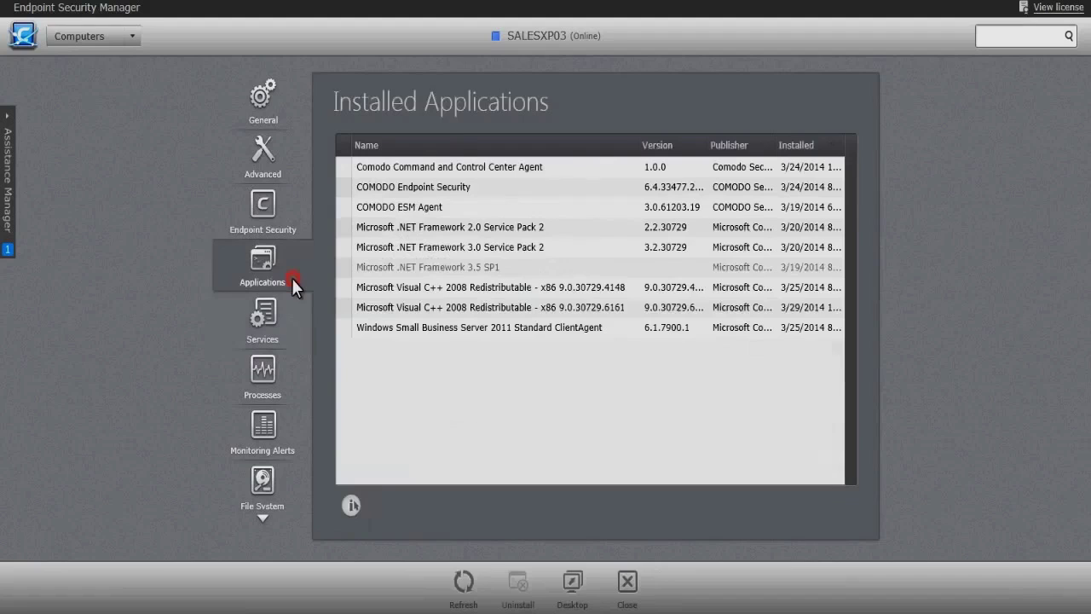
pyautogui.click(419, 170)
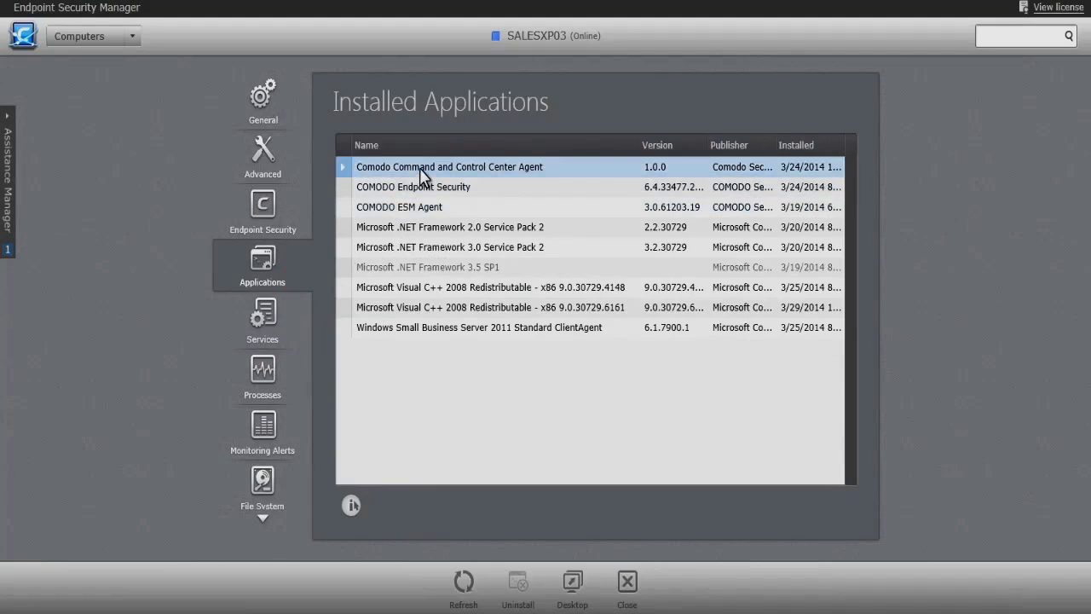
pyautogui.click(412, 287)
pyautogui.click(414, 234)
pyautogui.click(415, 215)
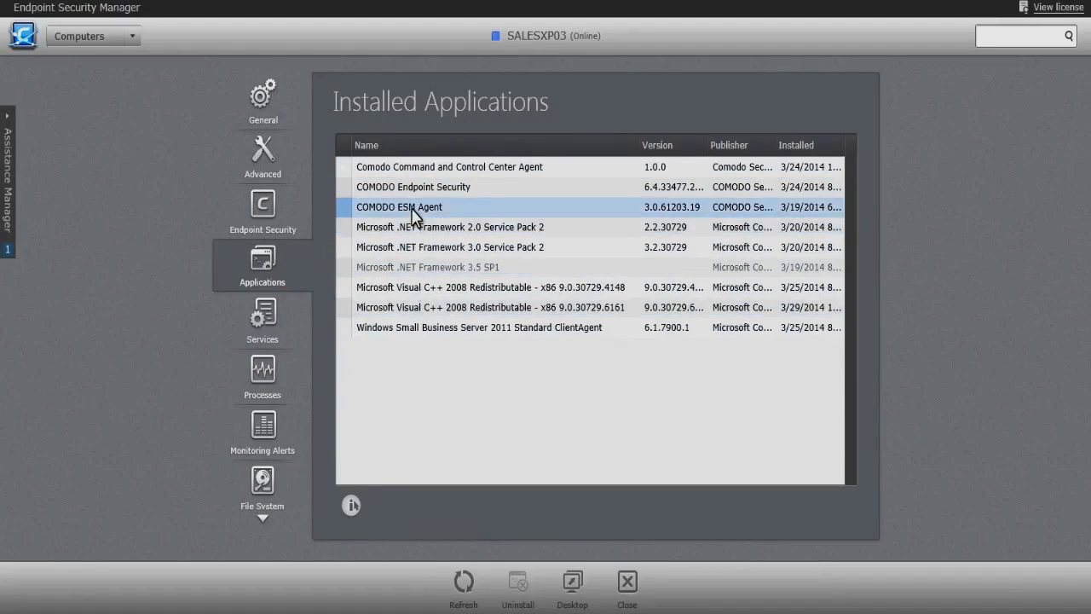
pyautogui.click(413, 215)
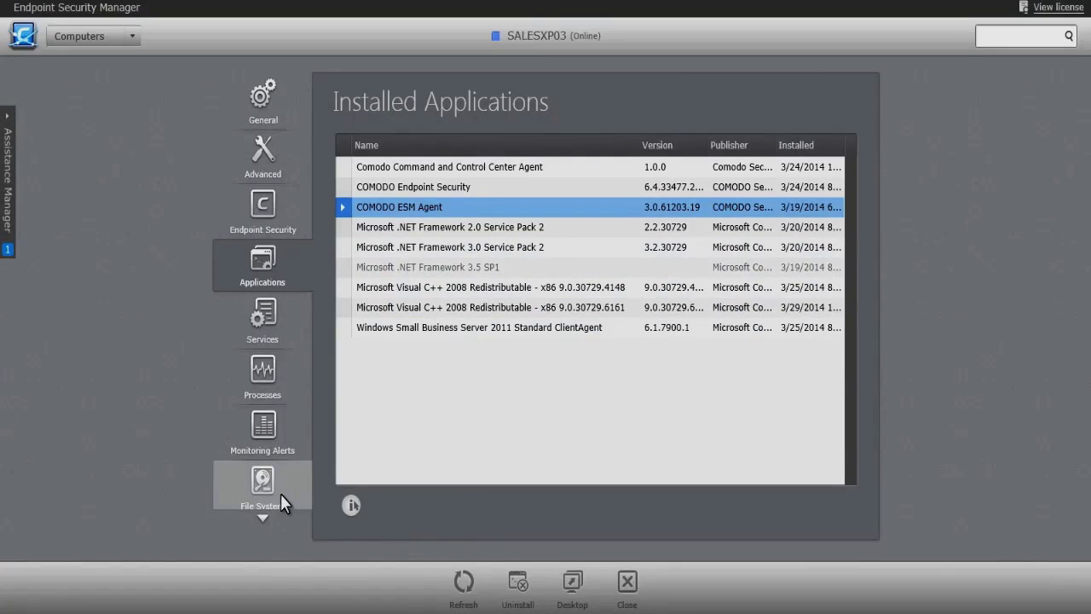
pyautogui.click(270, 504)
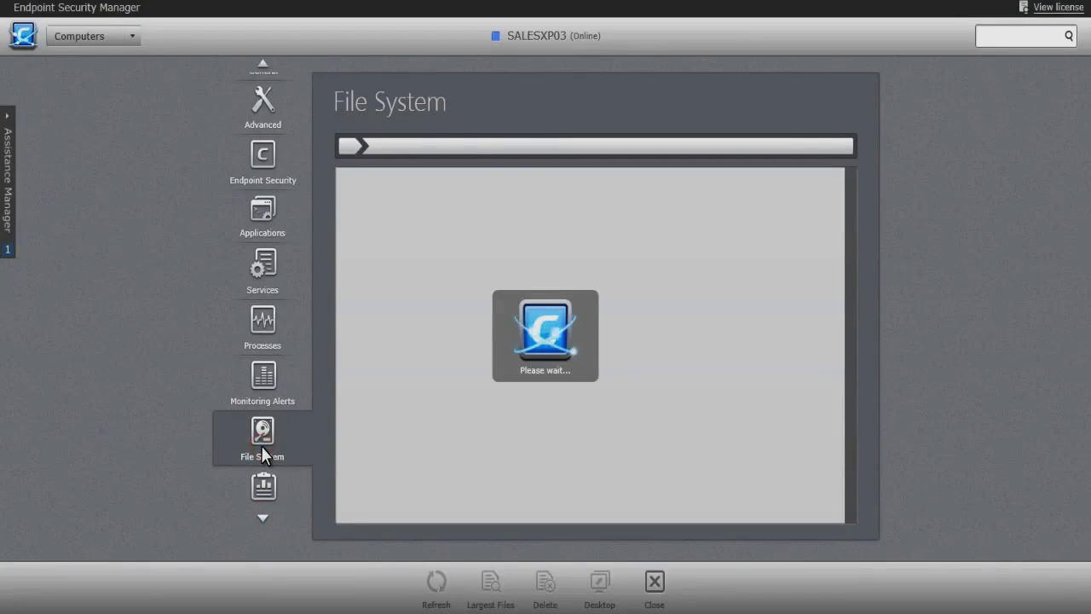
# - Browse C: > Documents and Settings into the user's folder, select ntuser.ini, then open Event Log
pyautogui.doubleClick(358, 199)
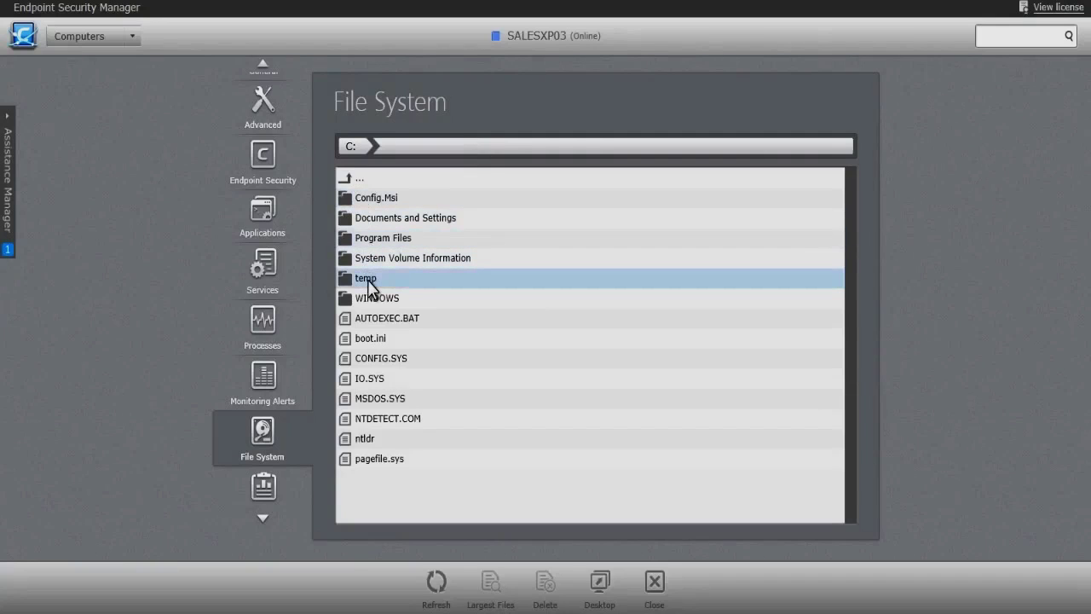
pyautogui.doubleClick(368, 221)
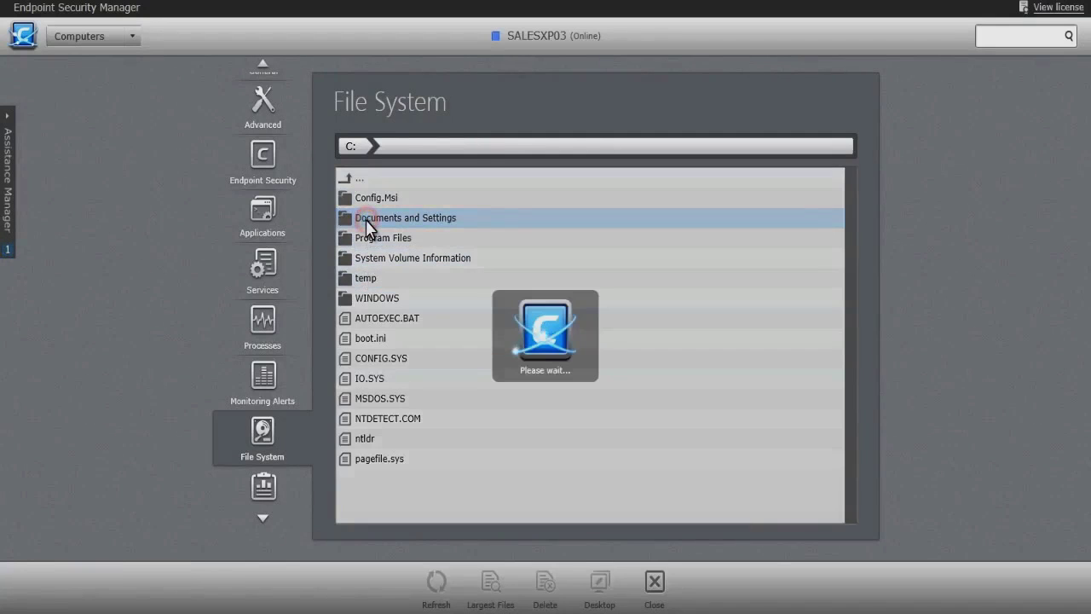
pyautogui.doubleClick(381, 300)
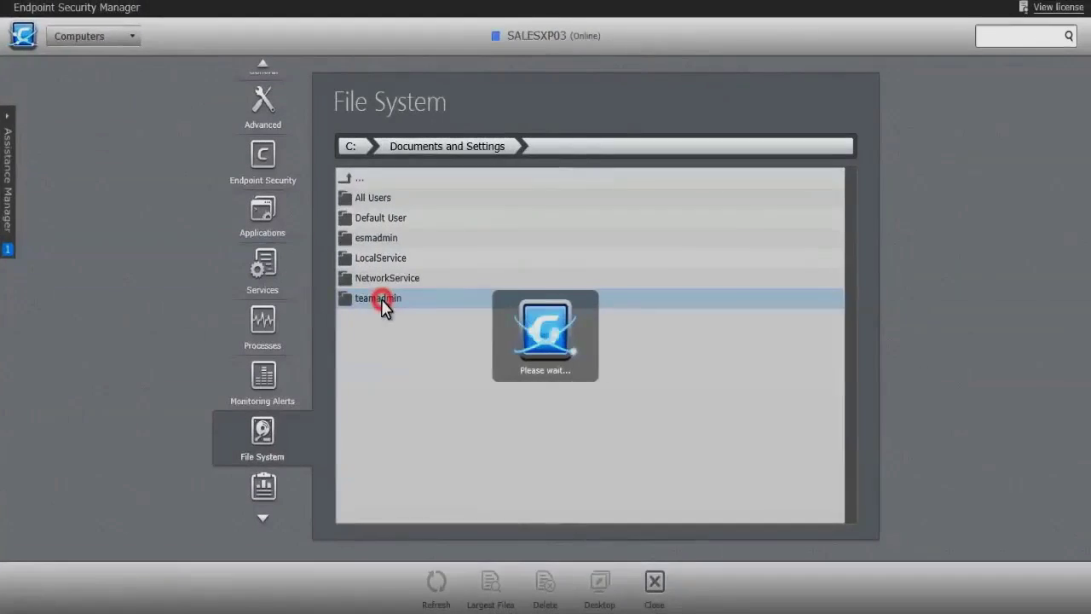
pyautogui.click(377, 481)
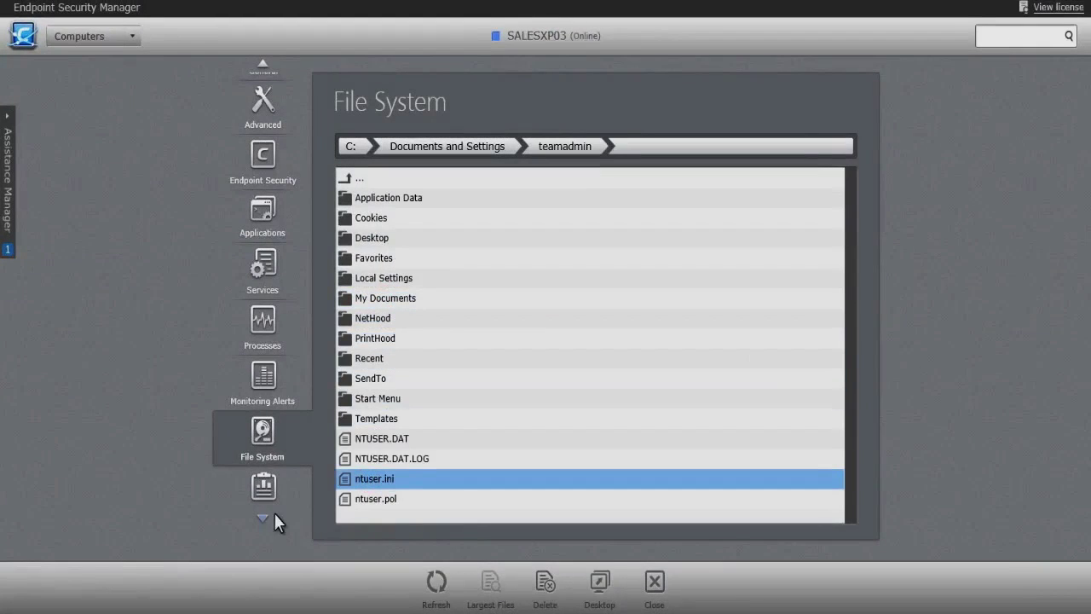
pyautogui.click(264, 514)
pyautogui.click(265, 493)
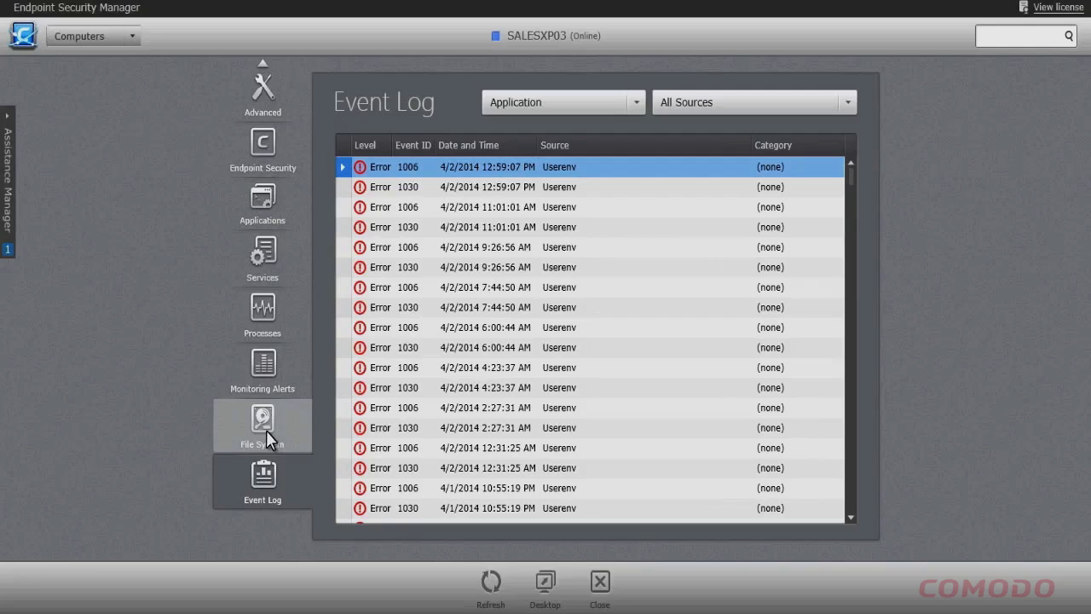
# - Filter SALESXP03's Application log to MsiInstaller events
pyautogui.click(633, 103)
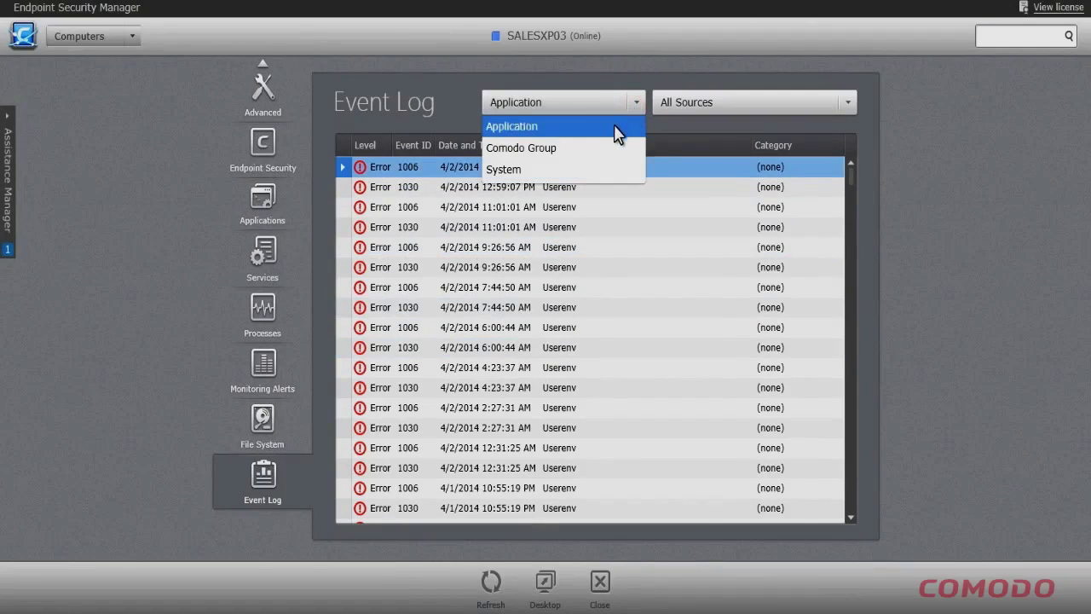
pyautogui.click(845, 102)
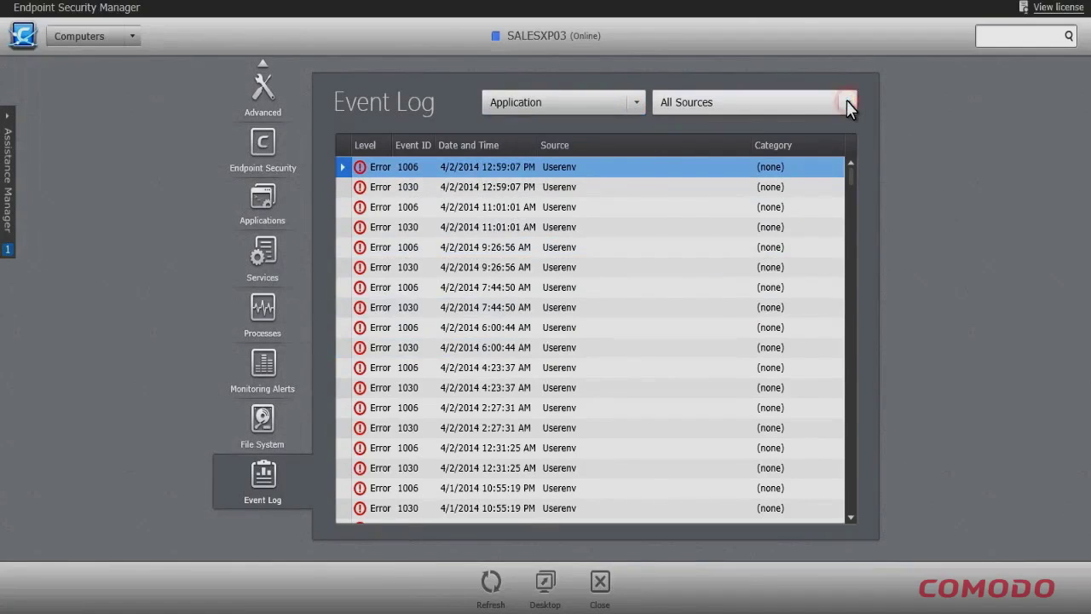
pyautogui.click(846, 100)
pyautogui.click(726, 321)
# - Inspect MsiInstaller event 11707's details, then close back to the Computers tiles
pyautogui.click(566, 166)
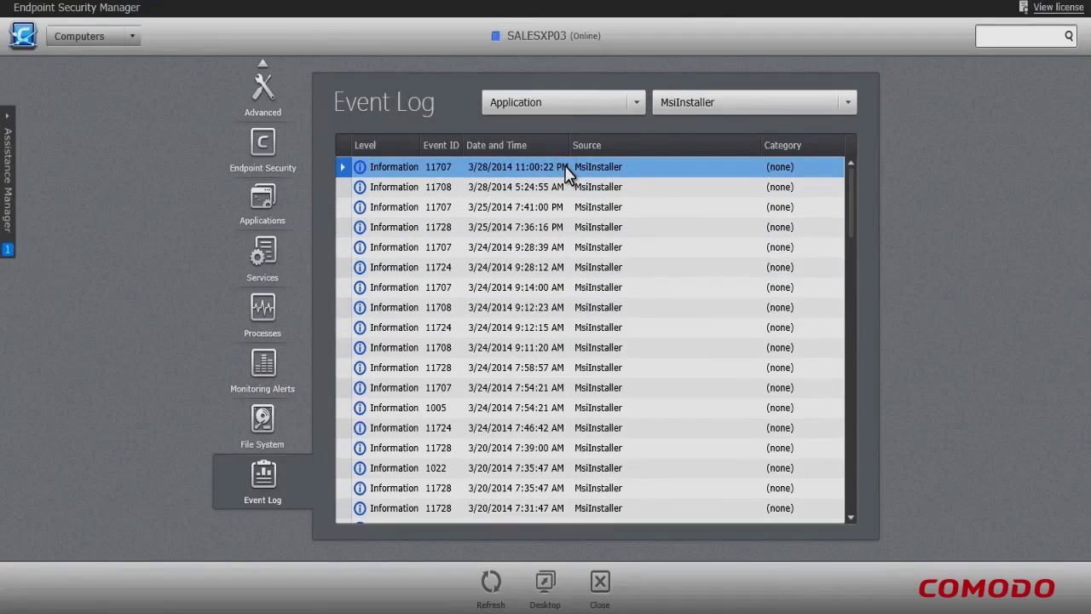
pyautogui.doubleClick(566, 167)
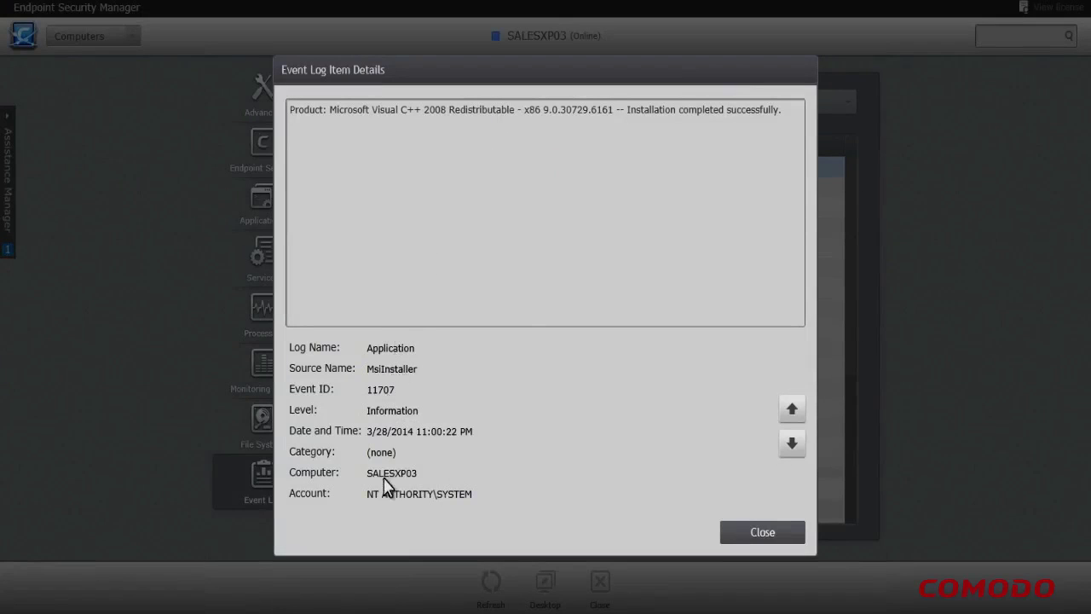
pyautogui.click(725, 532)
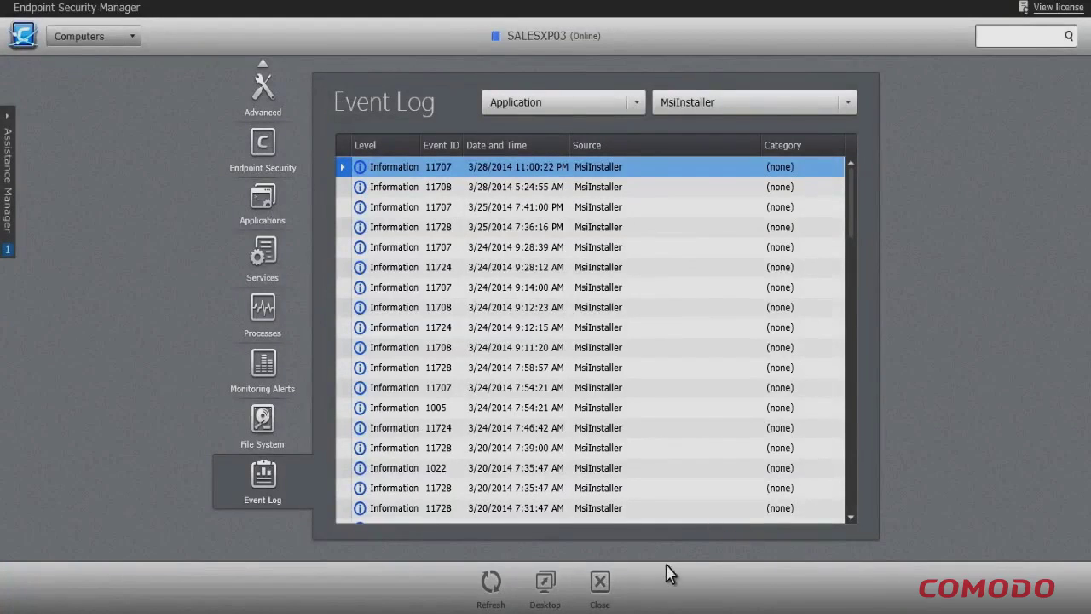
pyautogui.click(600, 583)
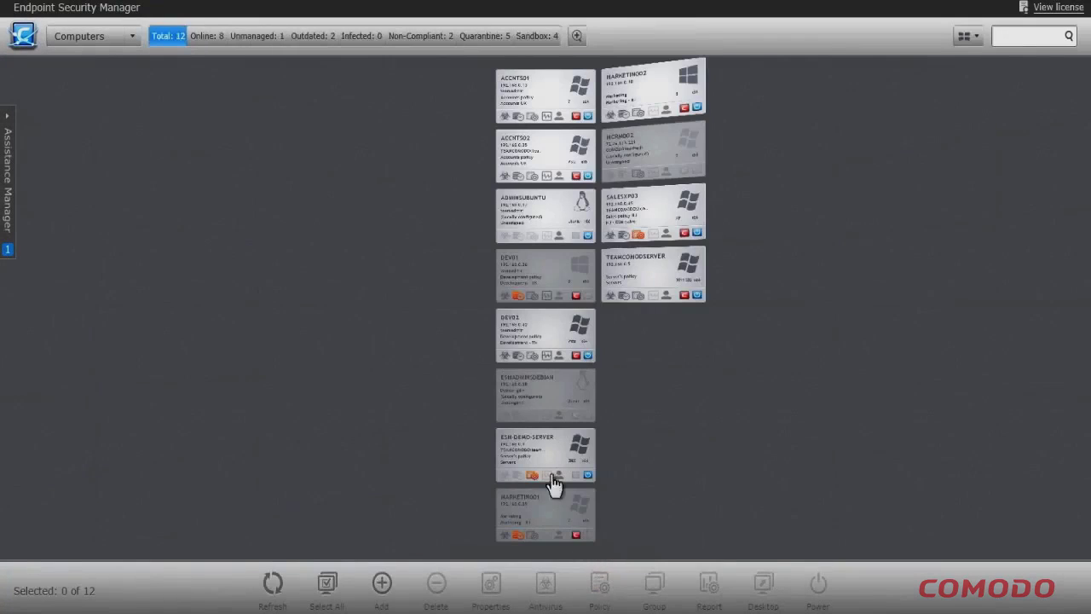
# - Select both computers that have 7-Zip 9.20 installed, then switch to the network-wide Processes view
pyautogui.click(134, 38)
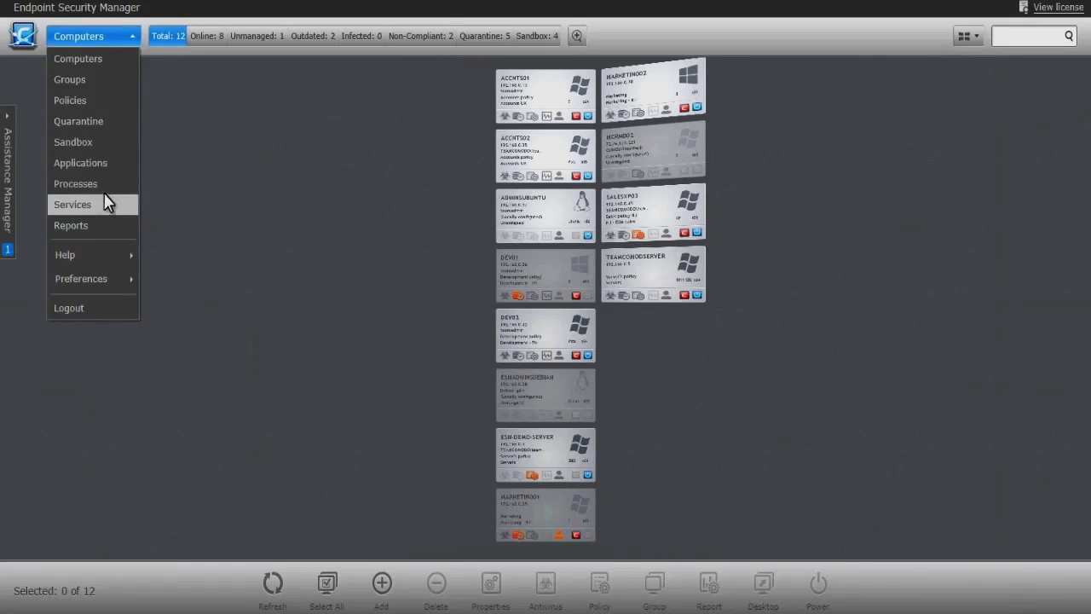
pyautogui.click(109, 172)
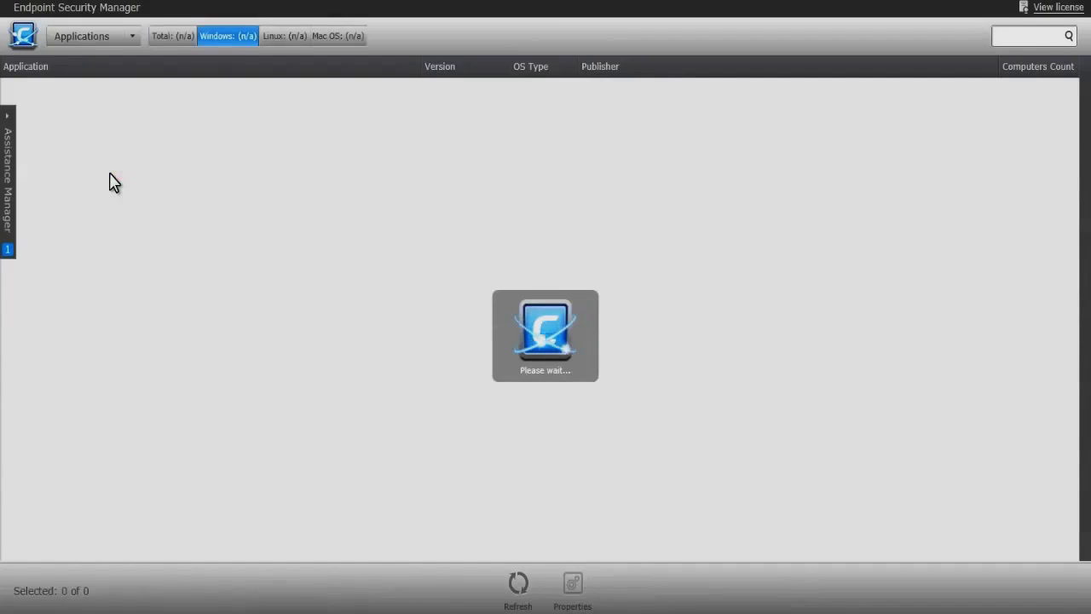
pyautogui.click(132, 88)
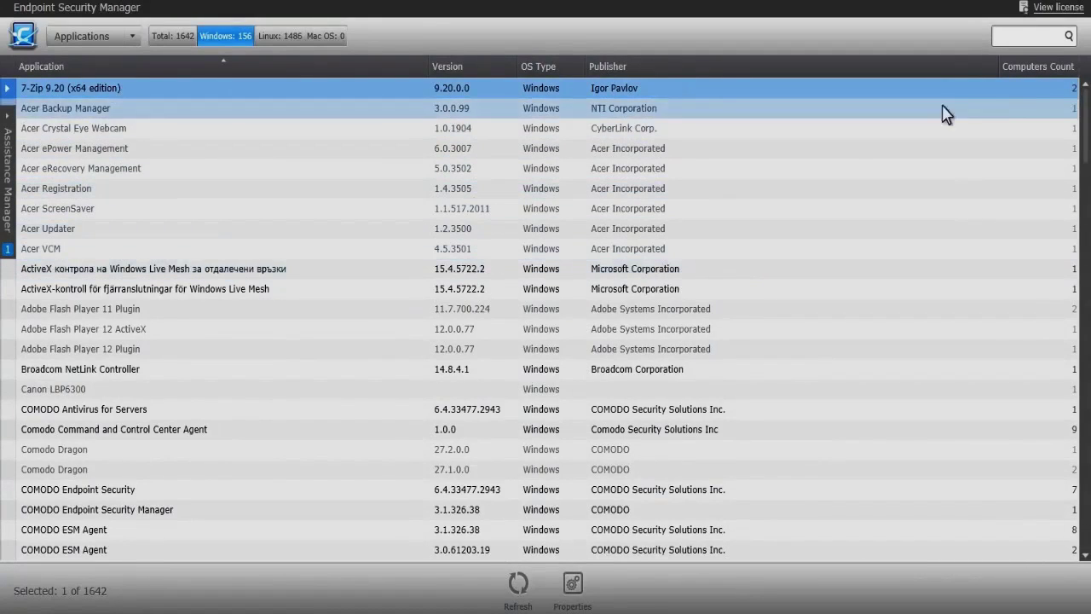
pyautogui.click(1072, 87)
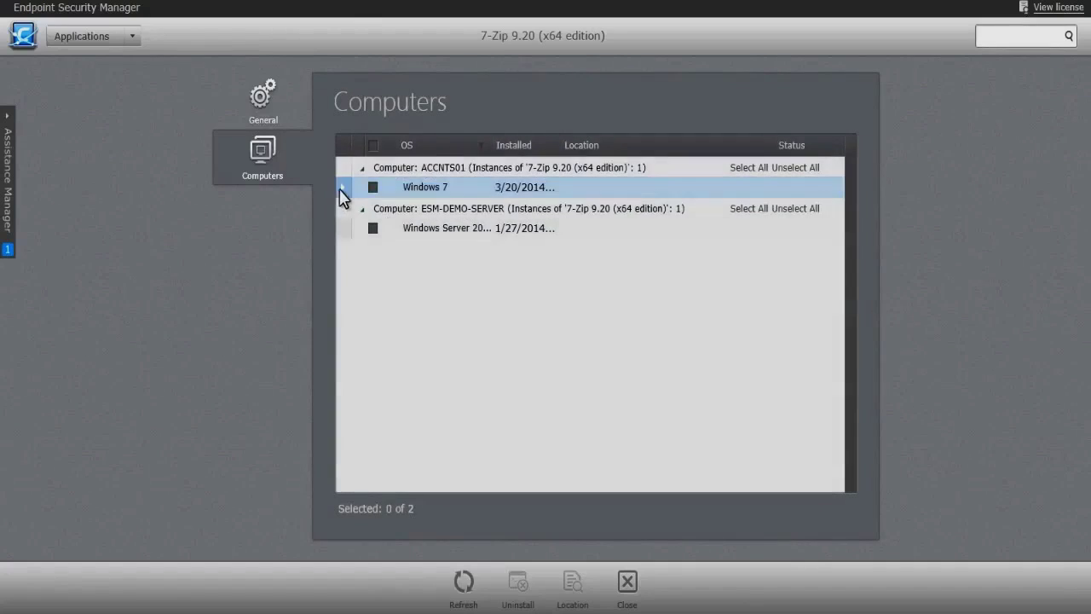
pyautogui.click(373, 145)
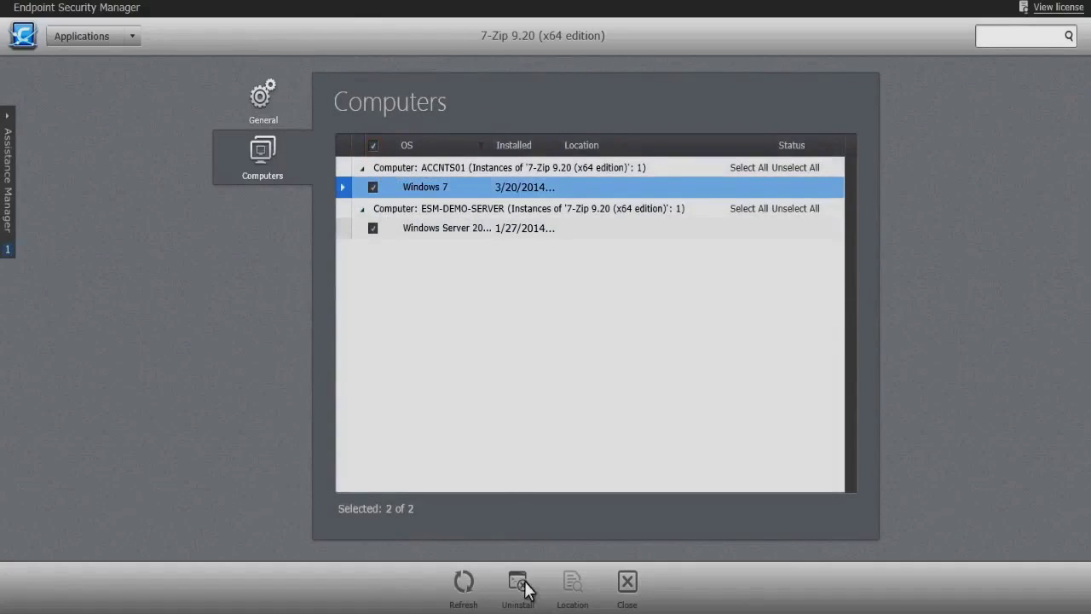
pyautogui.click(134, 41)
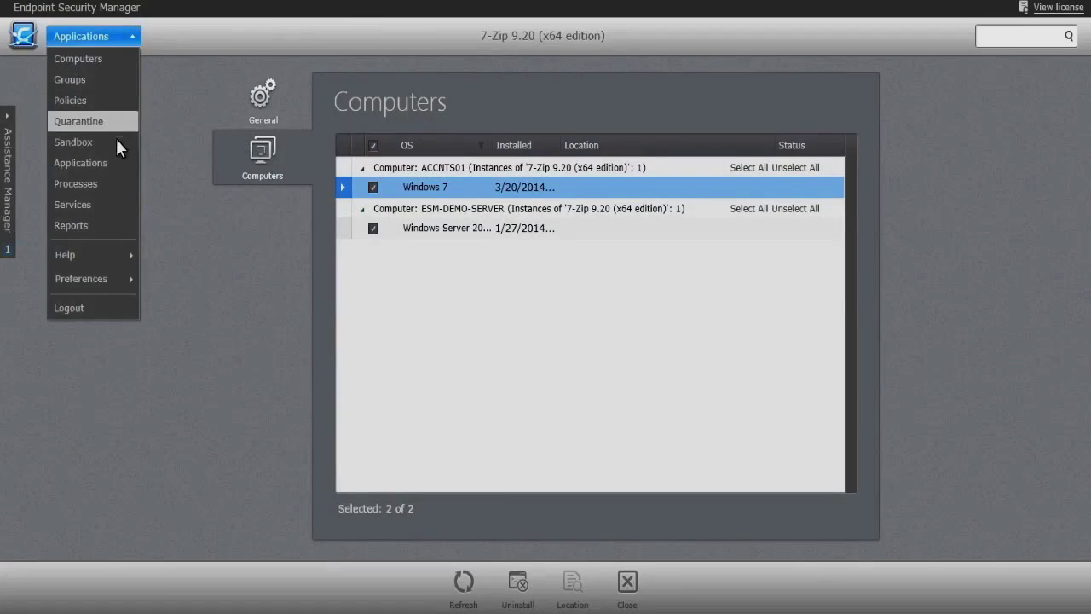
pyautogui.click(105, 191)
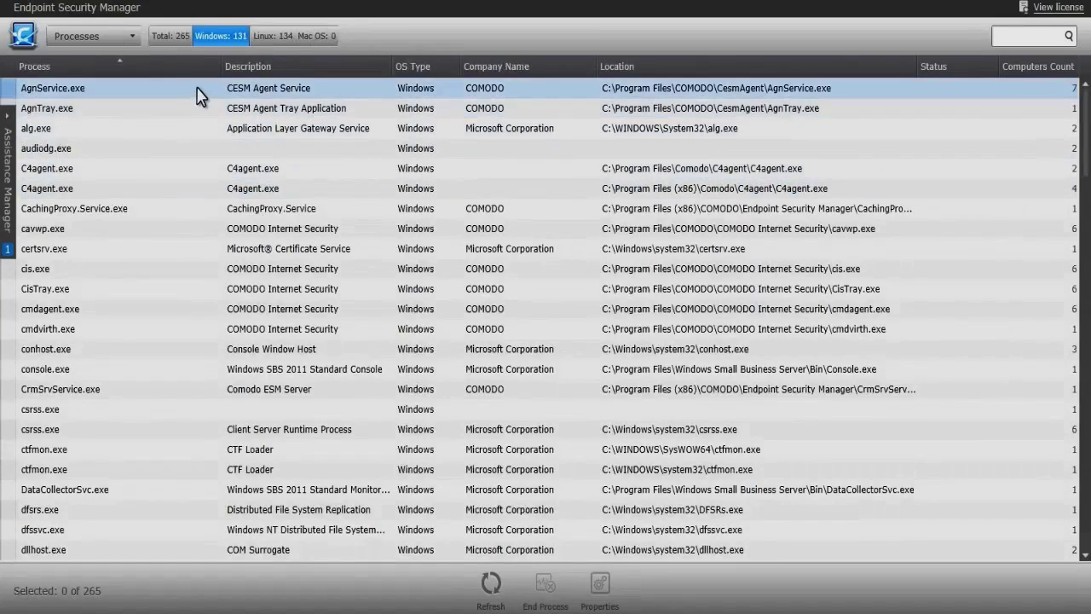
# - Open AgnService.exe's file location on SALESXP03 and go up to C:\Program Files\COMODO
pyautogui.click(198, 89)
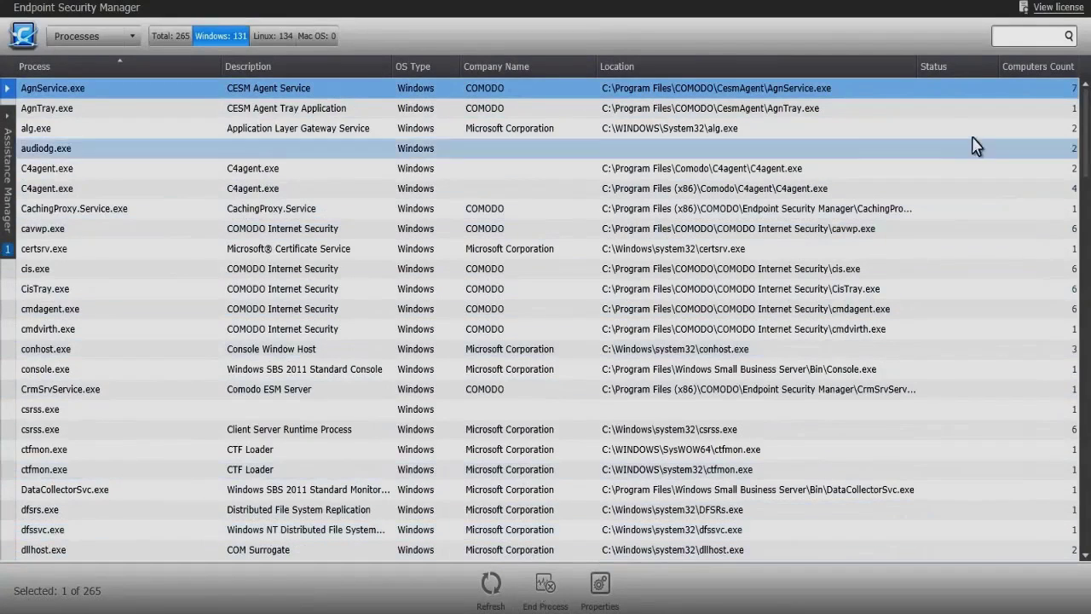
pyautogui.click(1073, 89)
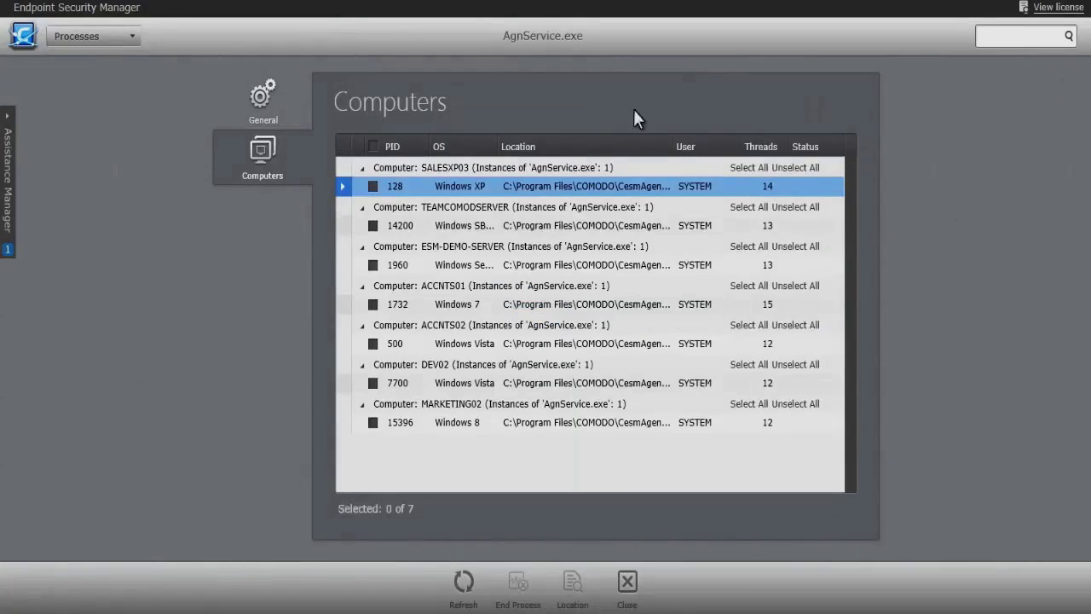
pyautogui.click(372, 186)
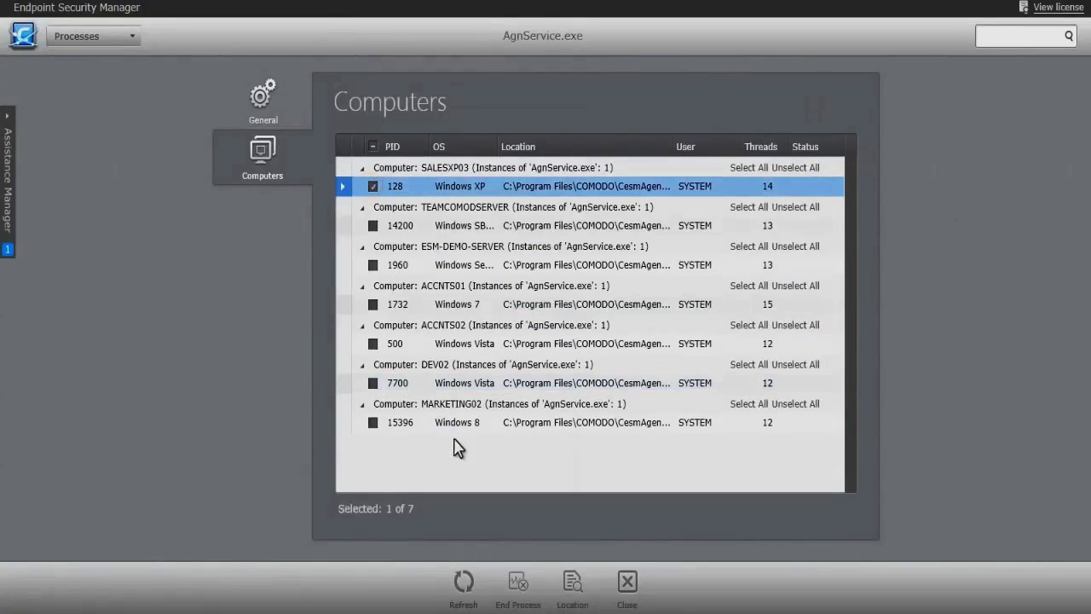
pyautogui.click(570, 586)
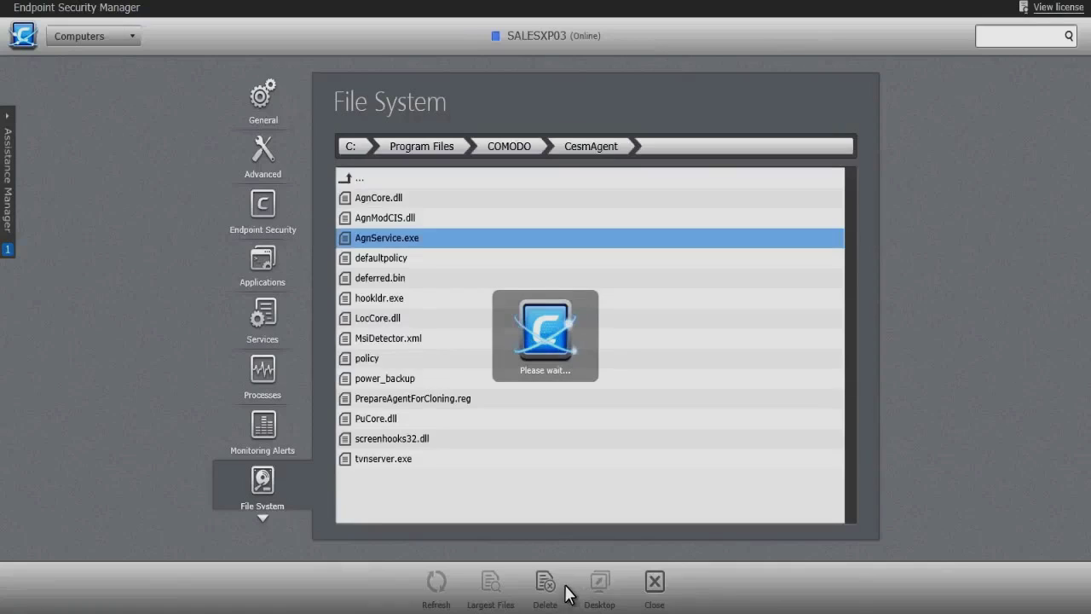
pyautogui.doubleClick(391, 181)
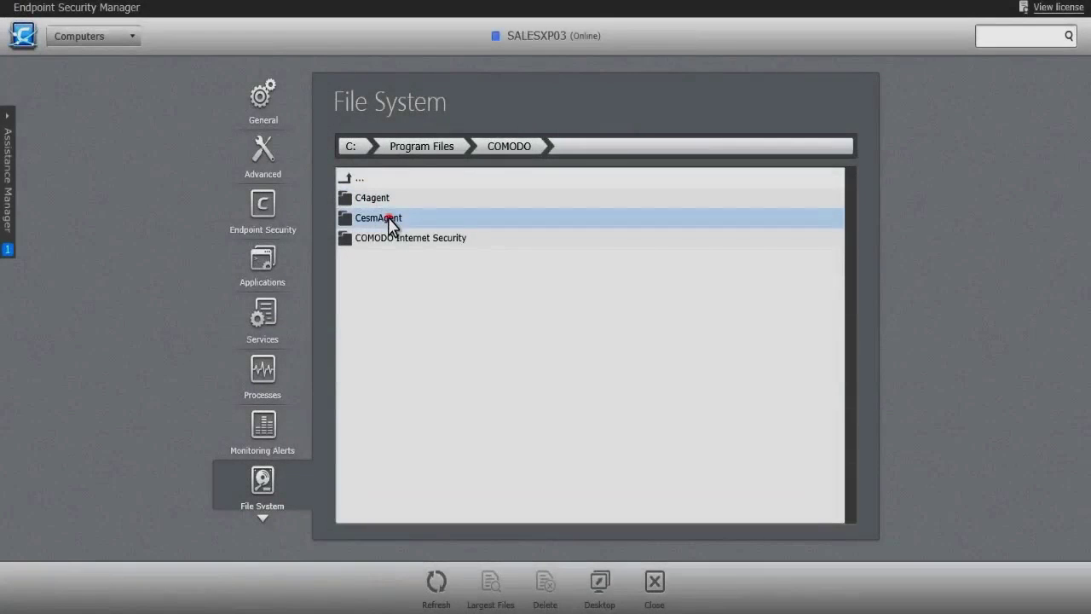
pyautogui.click(389, 218)
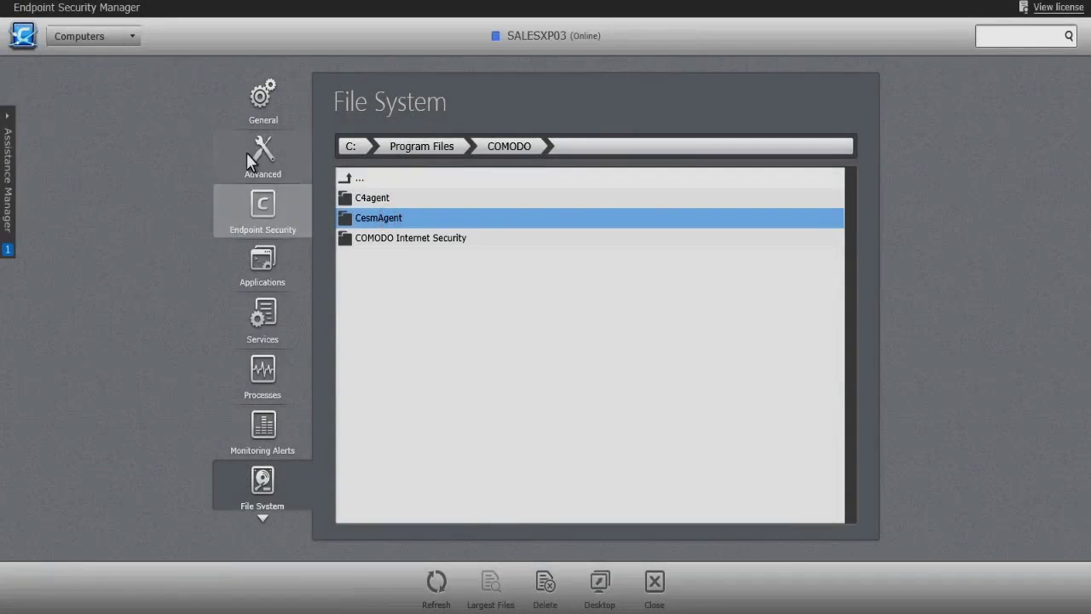
pyautogui.click(135, 42)
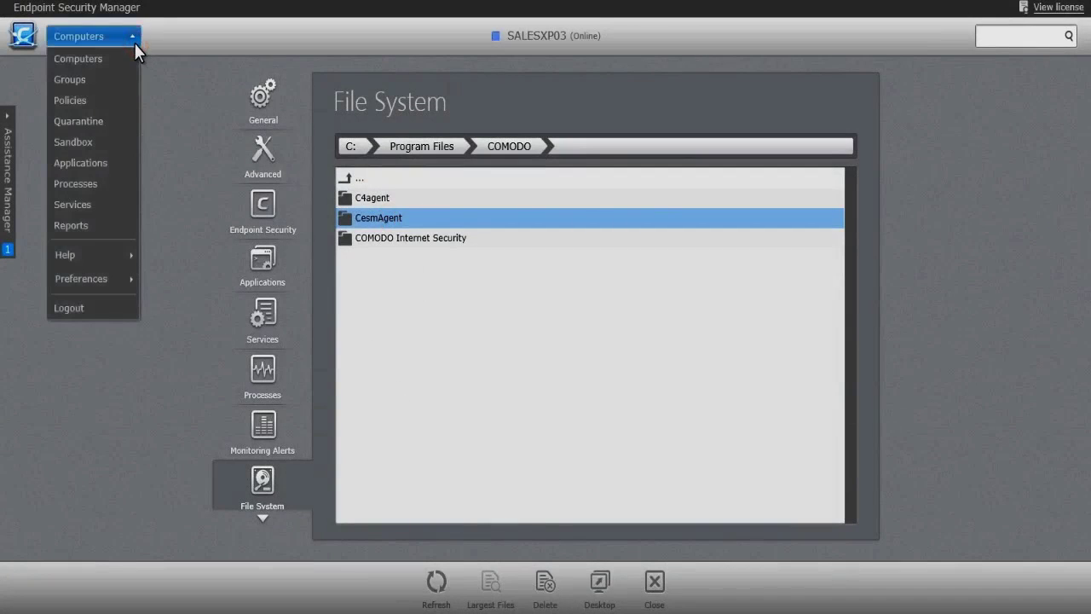
# - Open the Accounts - noFW policy for editing and view its Antivirus settings (Full Scan daily at 01:00)
pyautogui.click(113, 99)
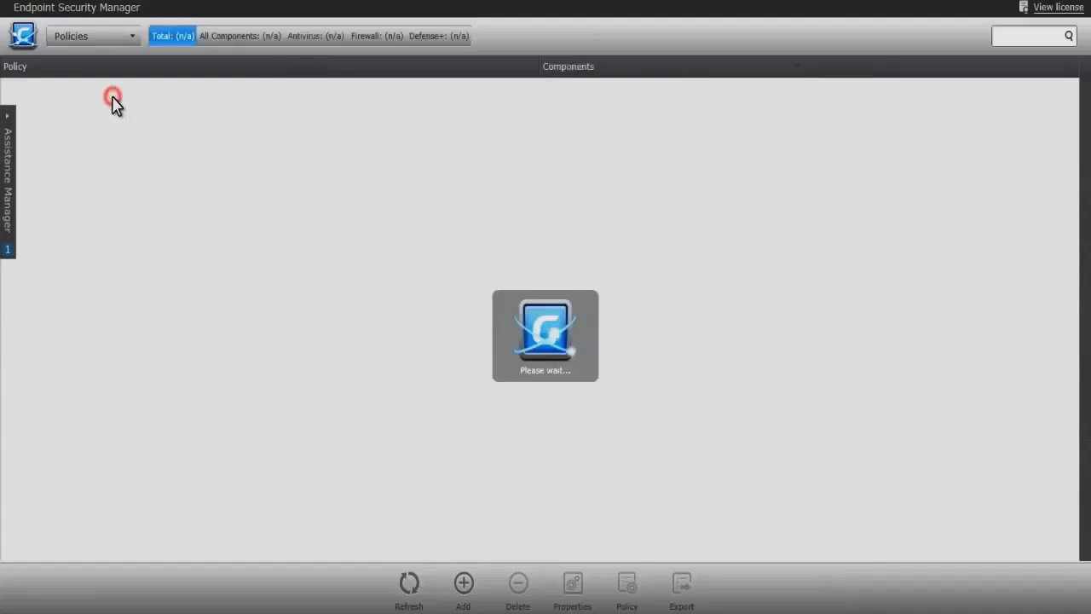
pyautogui.click(78, 248)
pyautogui.doubleClick(77, 248)
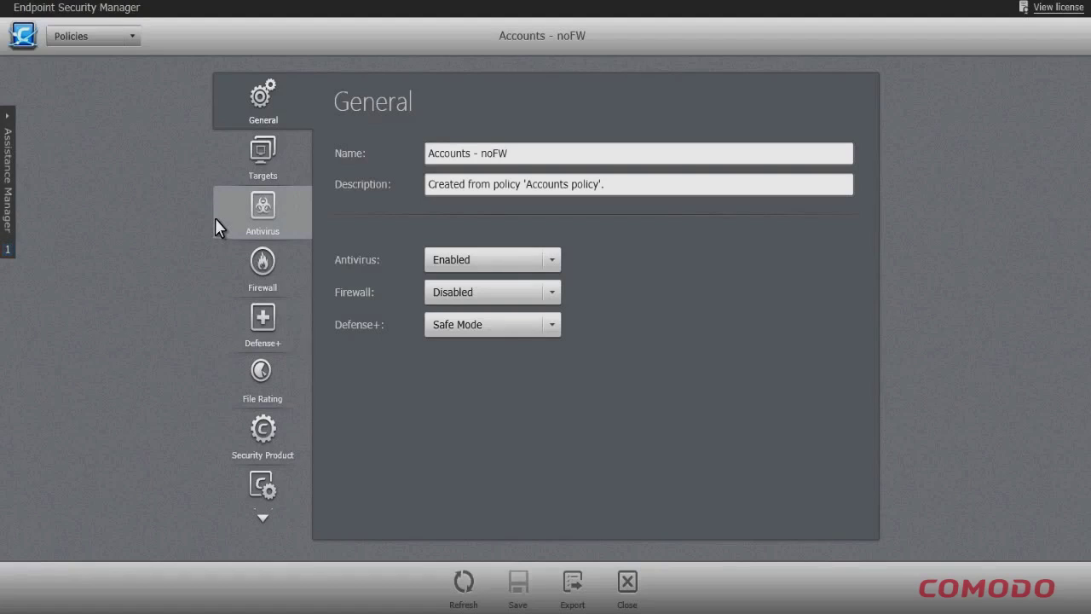
pyautogui.click(240, 213)
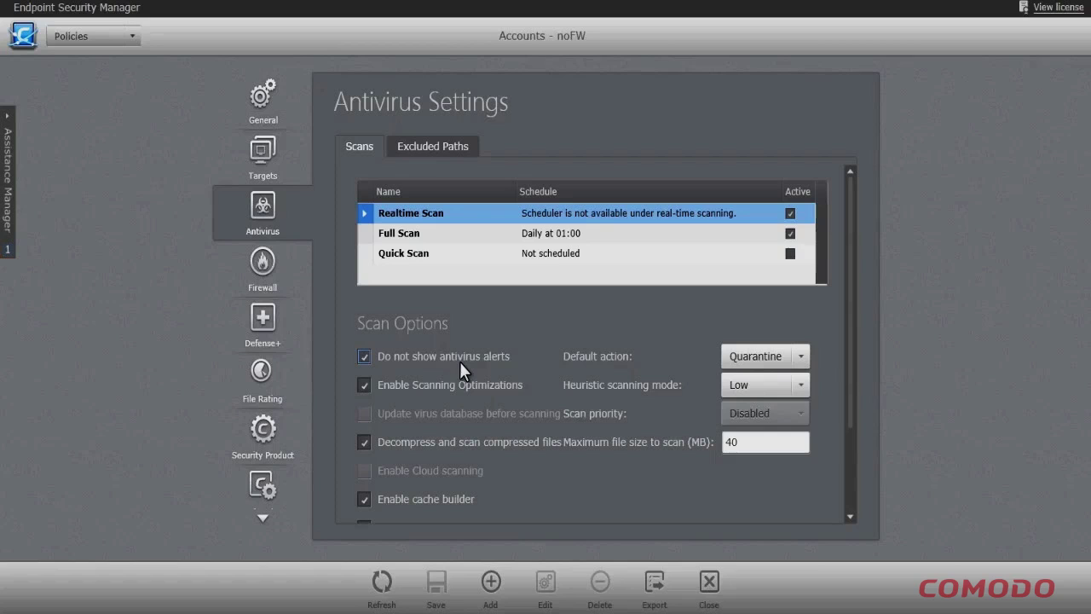
# - Enable the firewall for the Accounts - noFW policy, keeping it in Safe Mode
pyautogui.click(286, 285)
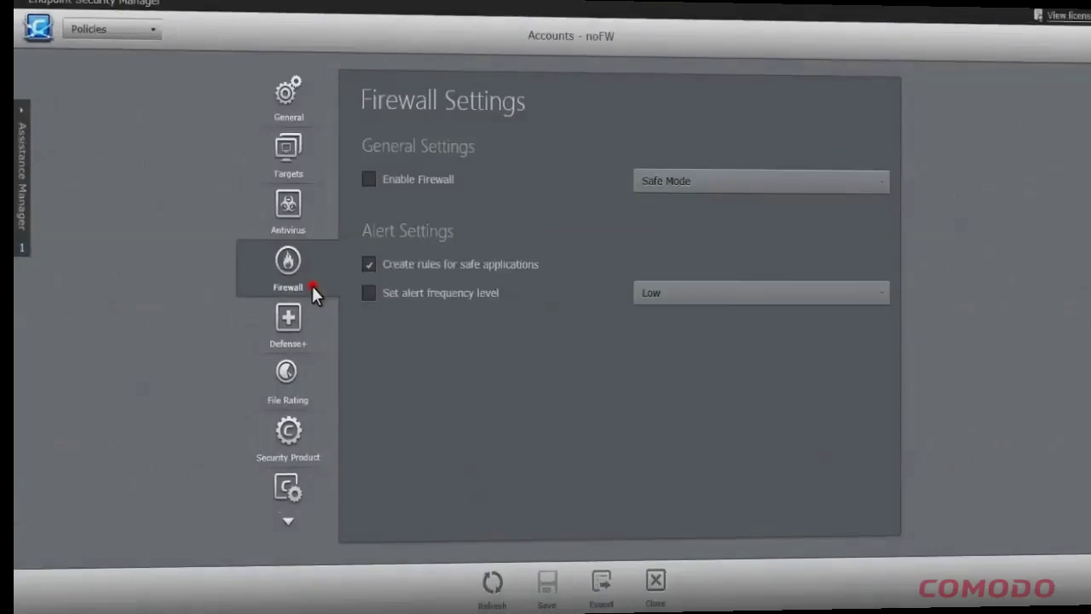
pyautogui.click(339, 184)
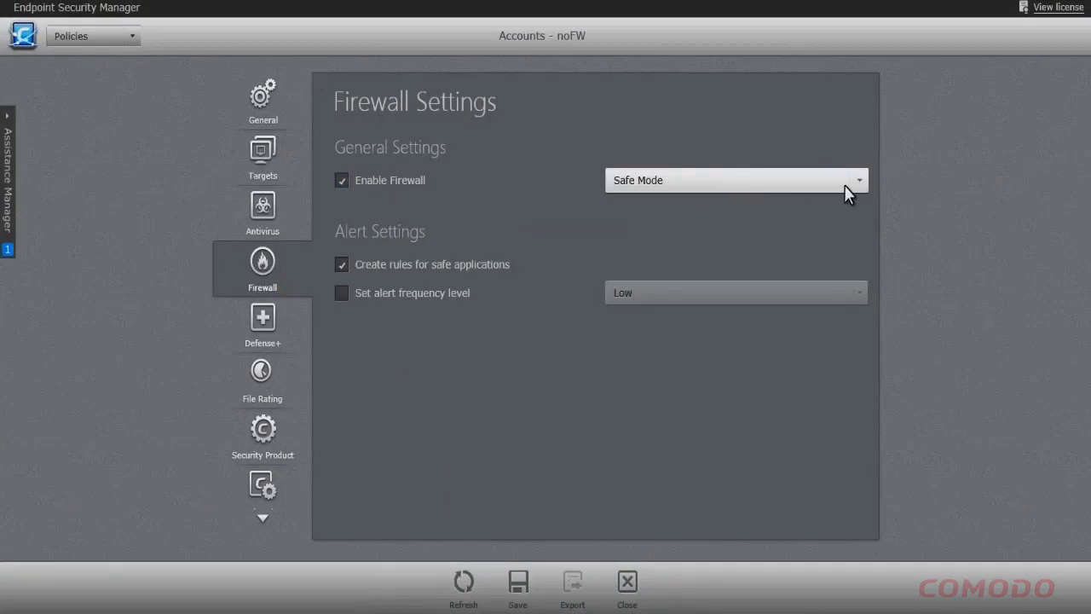
pyautogui.click(847, 188)
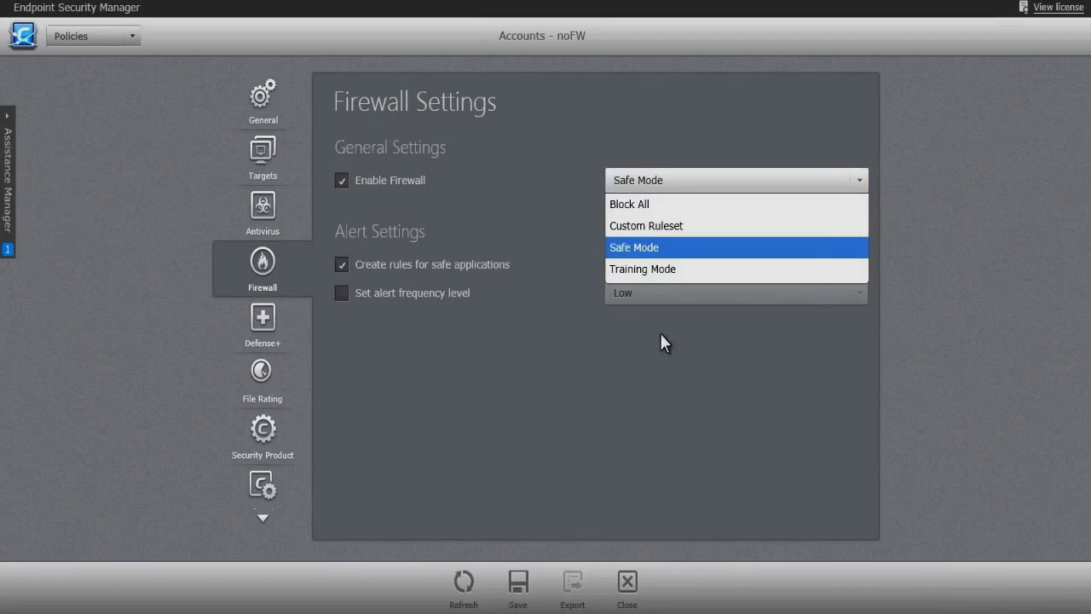
pyautogui.click(542, 351)
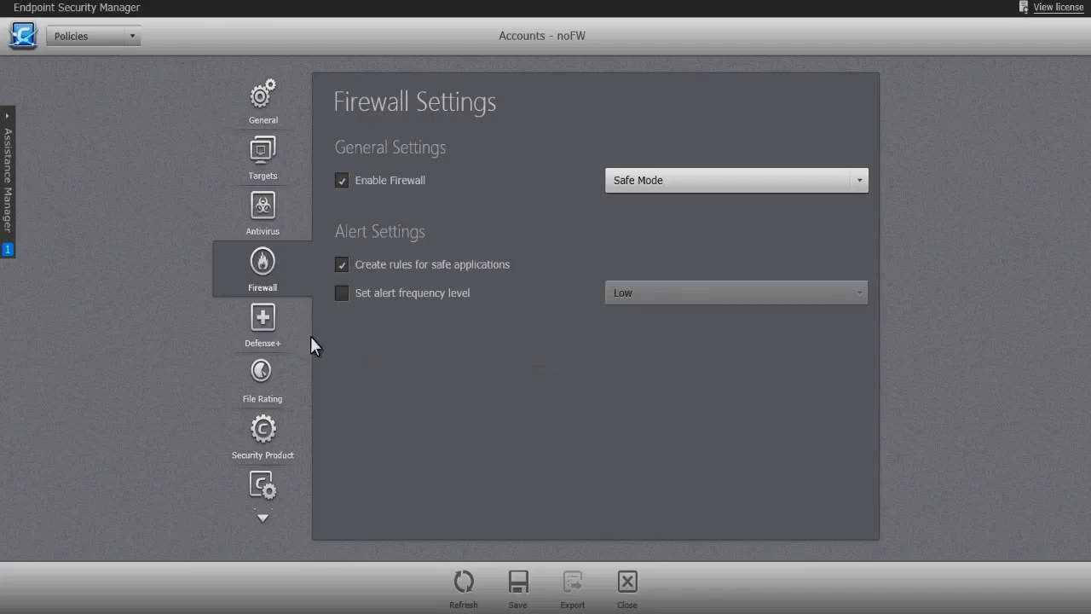
# - Check the Defense+ HIPS mode, leaving it on Safe Mode
pyautogui.click(281, 332)
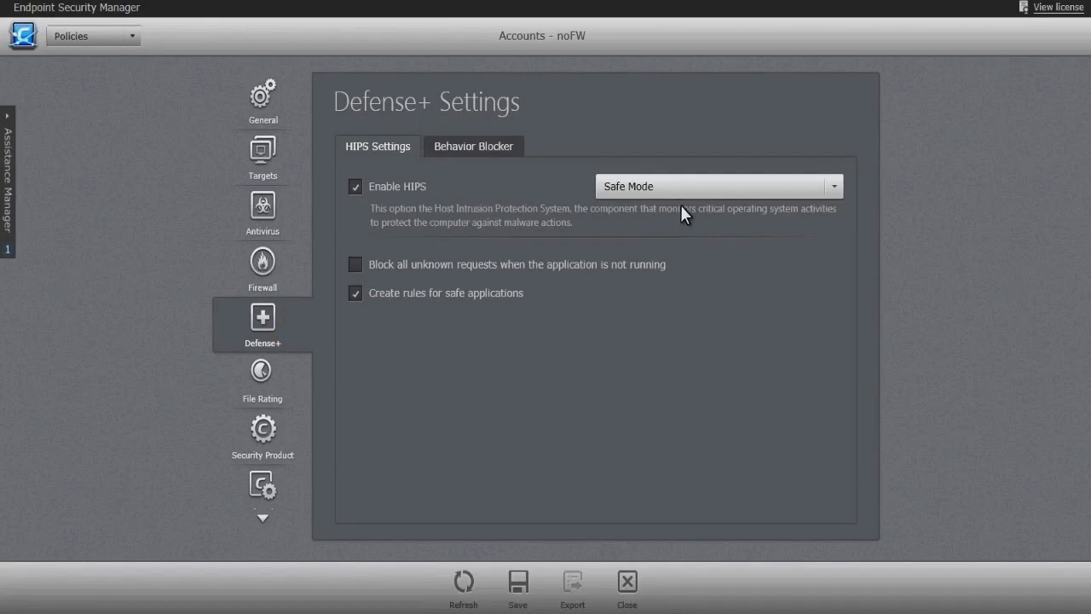
pyautogui.click(835, 192)
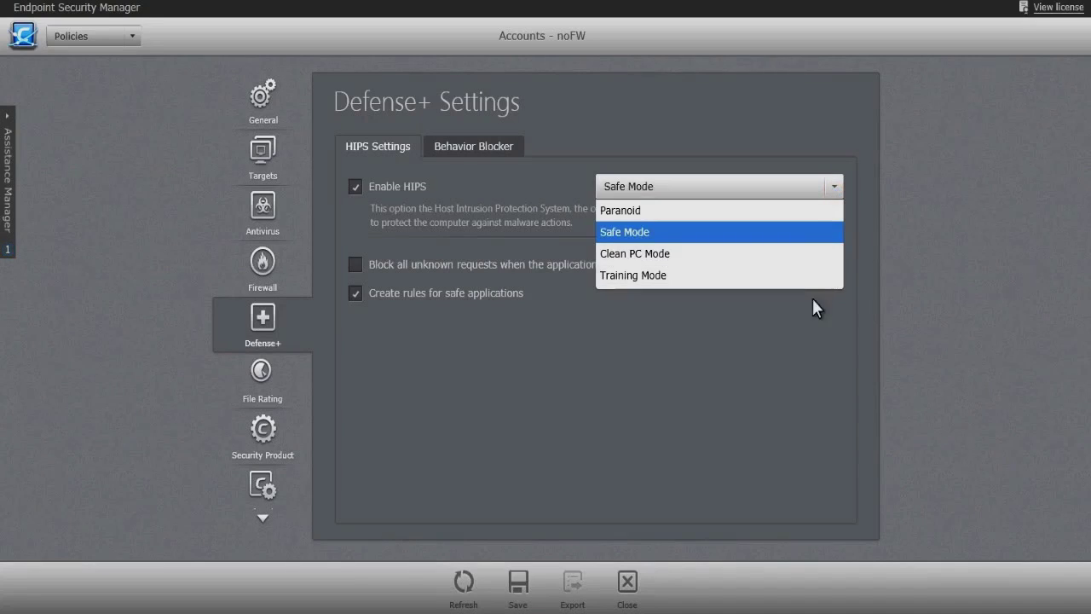
pyautogui.click(795, 317)
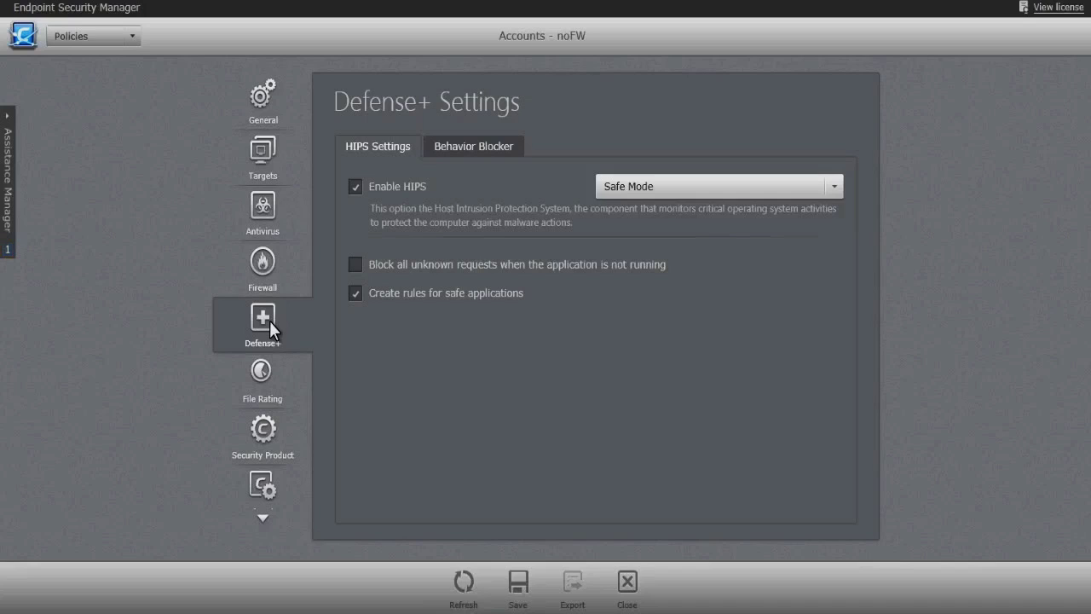
# - On the Behavior Blocker tab, leave the auto-sandbox level for unknown applications at Restricted
pyautogui.click(517, 156)
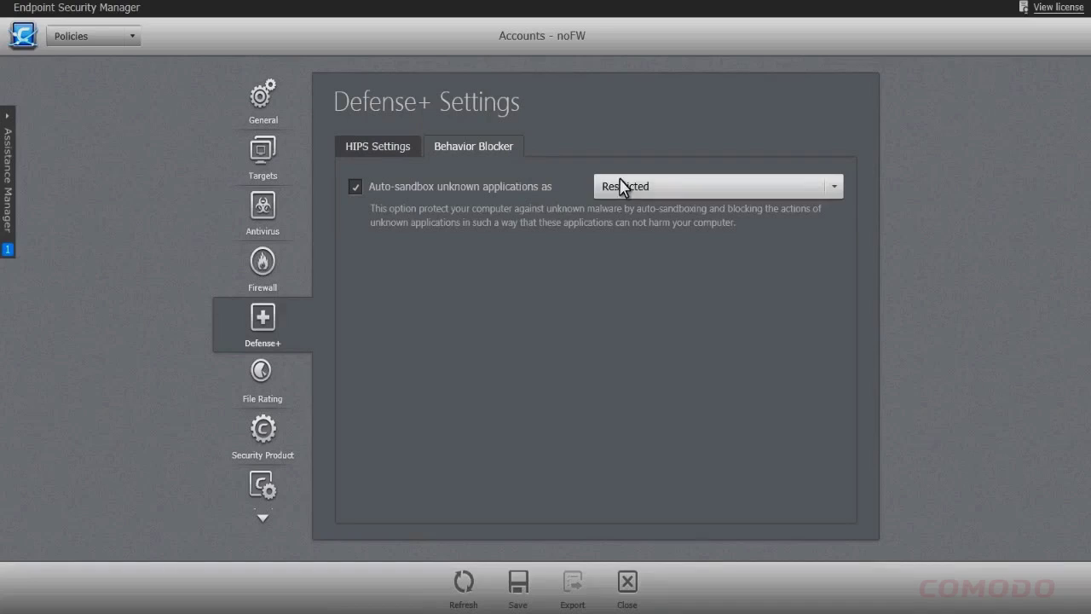
pyautogui.click(835, 186)
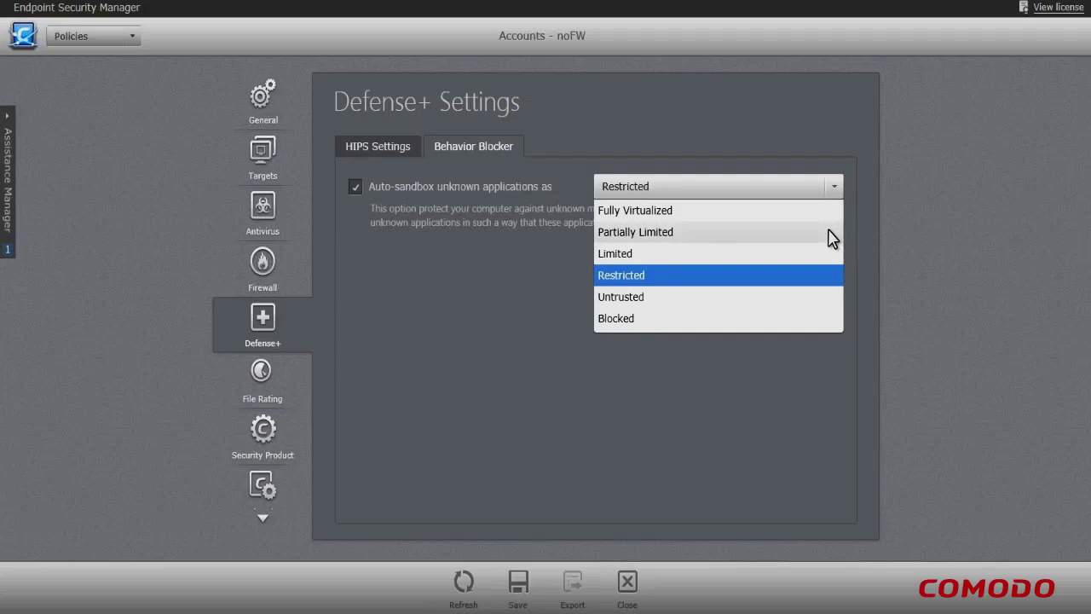
pyautogui.click(823, 134)
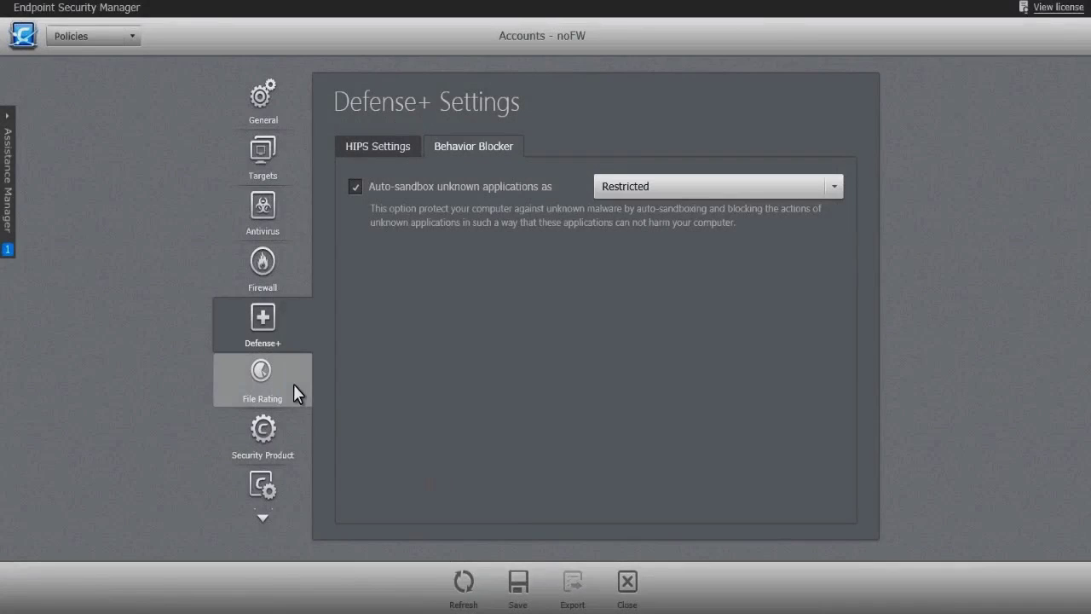
# - Add update server esmserver.local in Security Product settings and move it above download.comodo.com
pyautogui.click(293, 385)
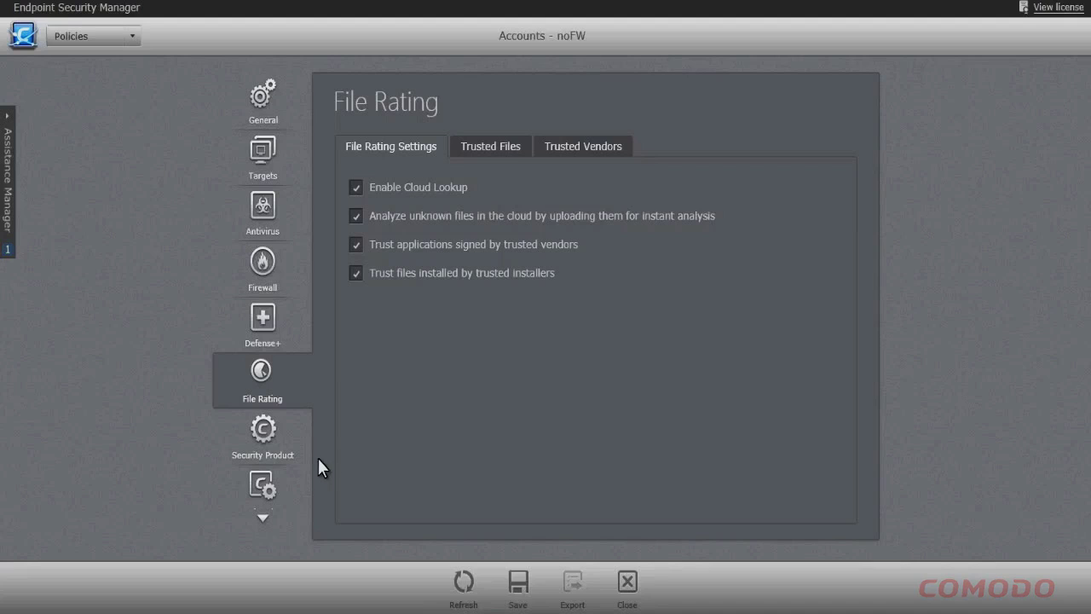
pyautogui.click(282, 444)
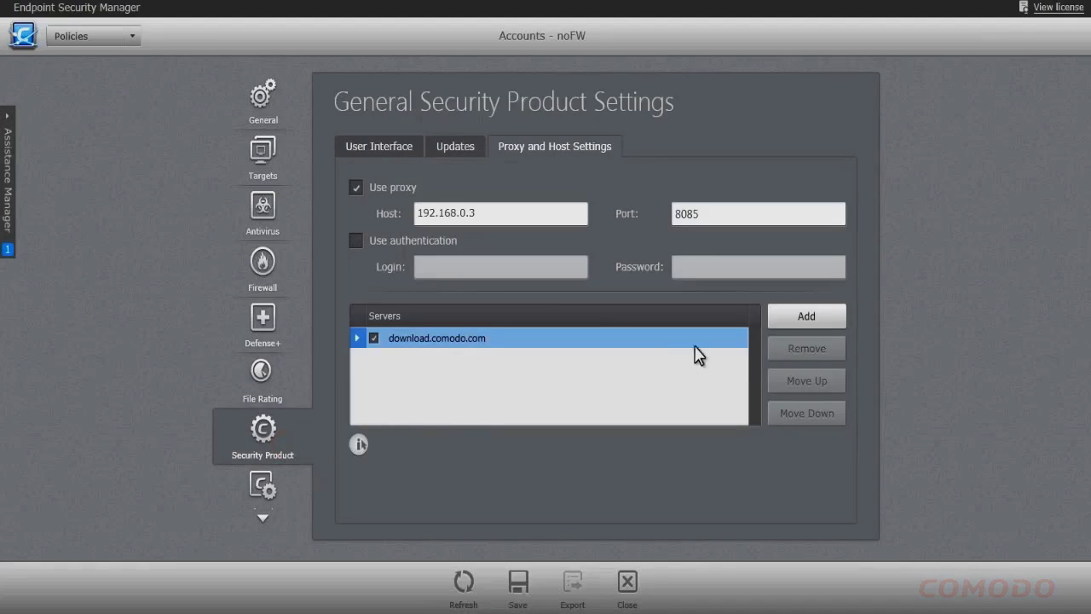
pyautogui.click(788, 319)
pyautogui.click(564, 363)
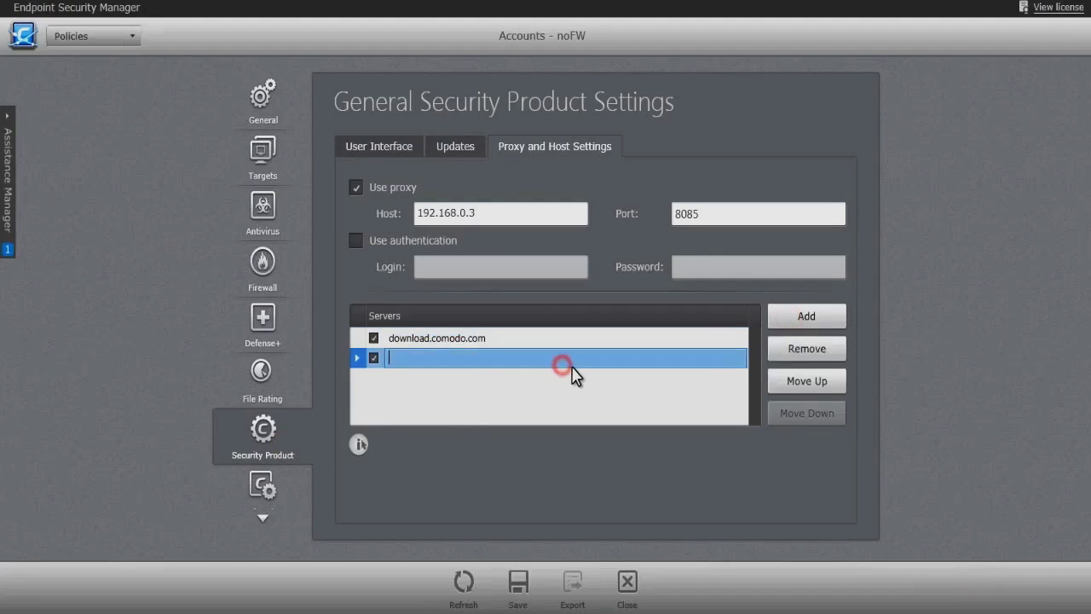
pyautogui.write('esmserver.local')
pyautogui.press('Return')
pyautogui.click(776, 384)
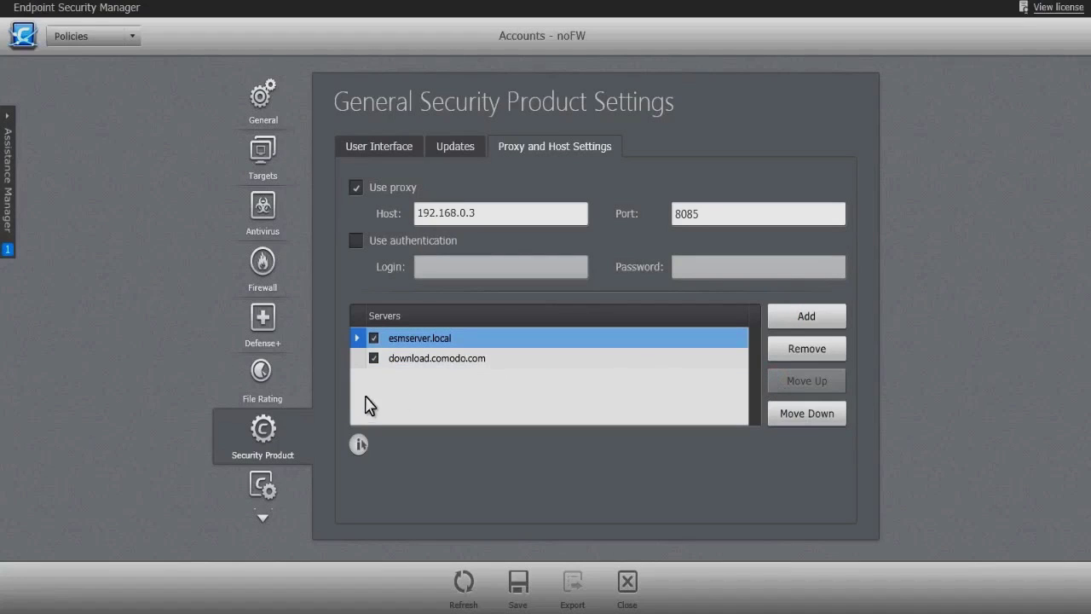
pyautogui.click(261, 485)
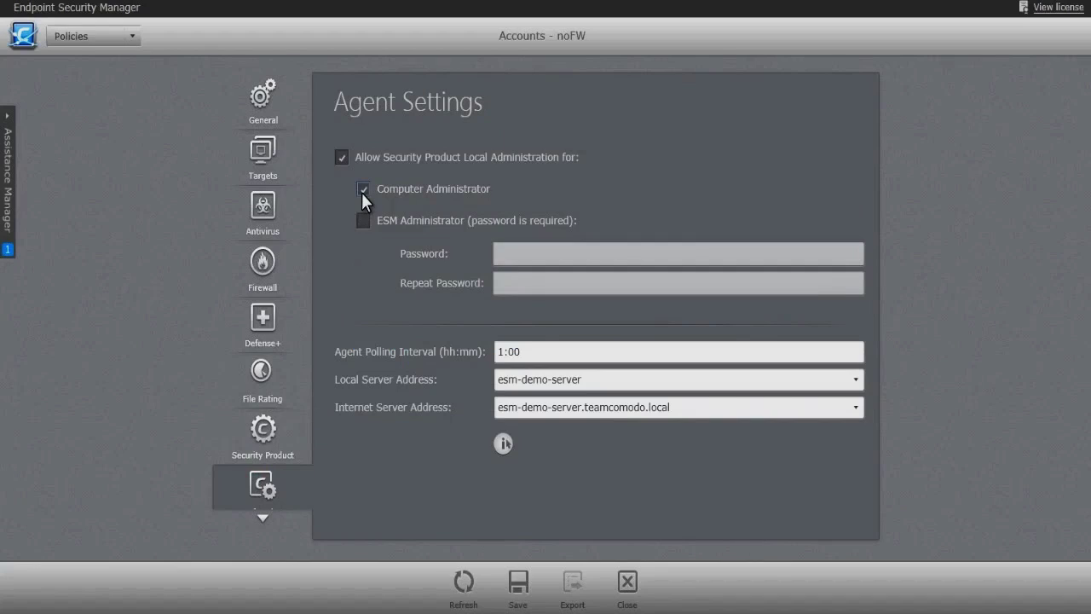
# - Toggle ESM Administrator local administration on and back off, then show the System settings
pyautogui.click(360, 219)
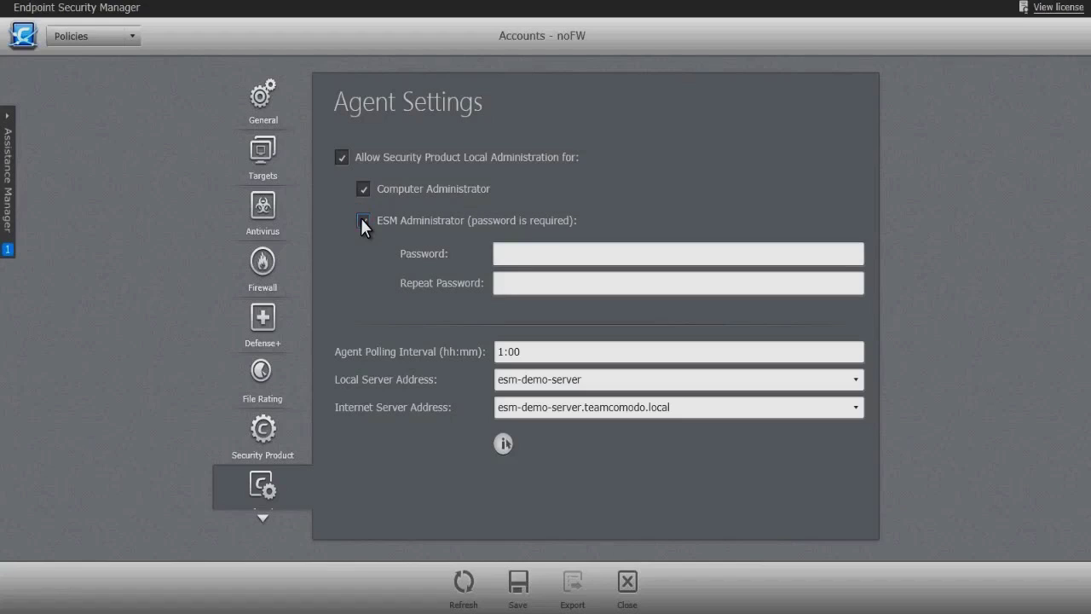
pyautogui.click(361, 219)
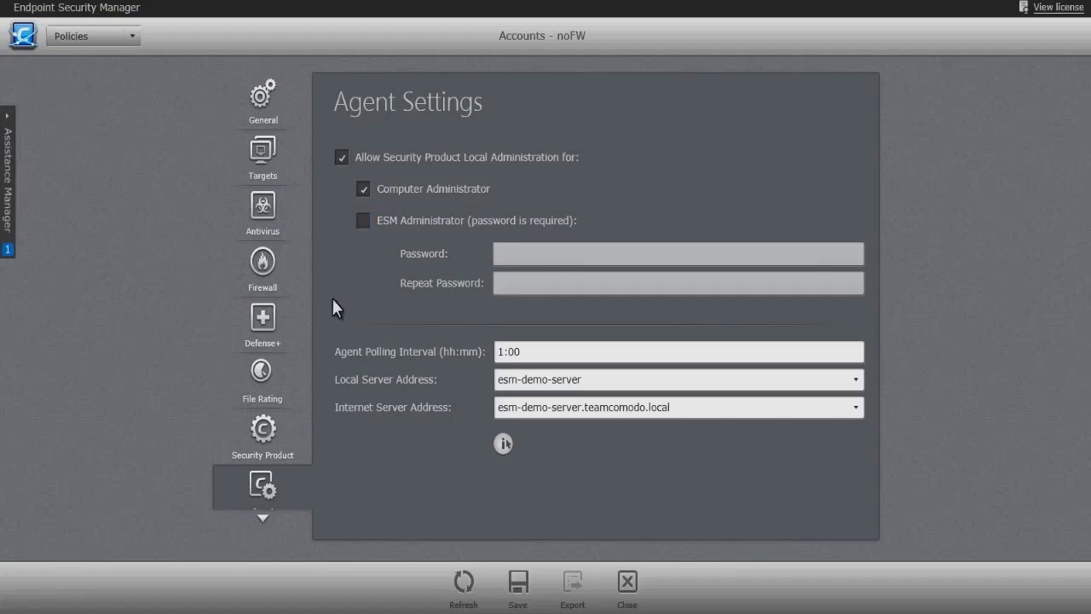
pyautogui.click(256, 517)
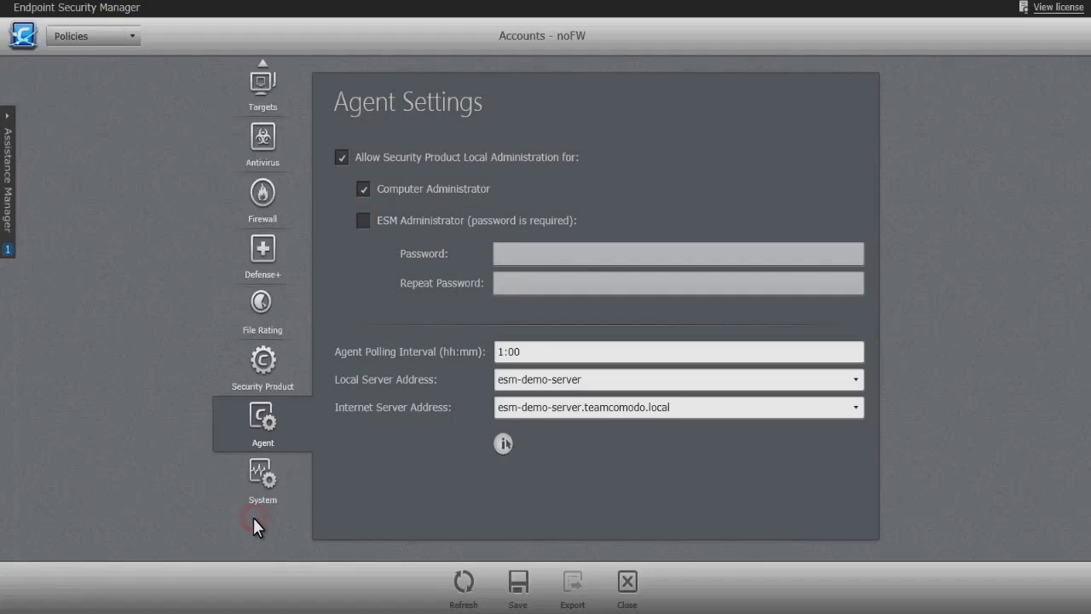
pyautogui.click(263, 484)
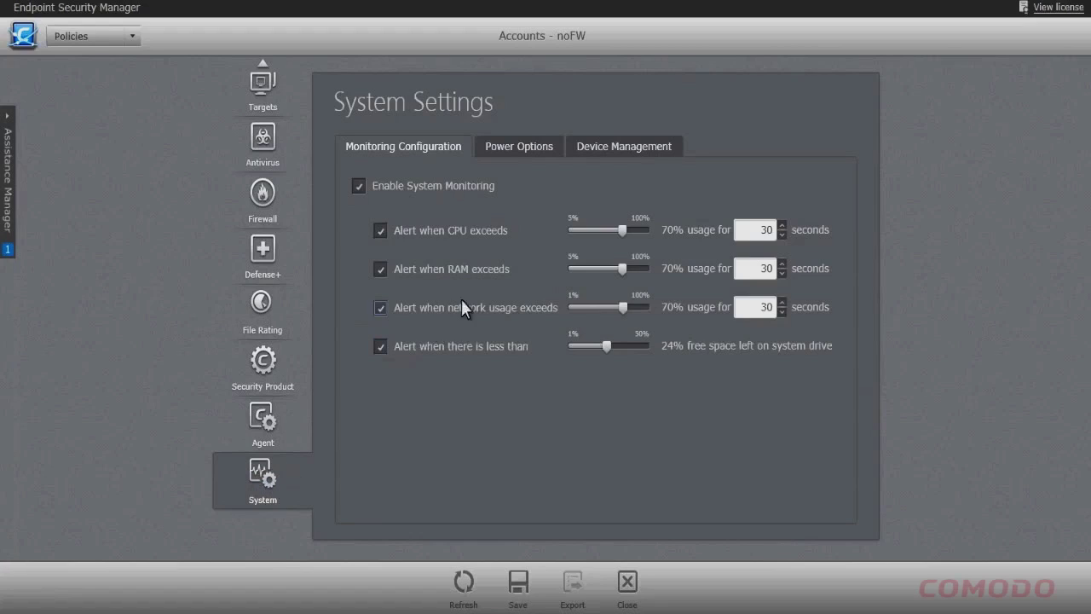
# - Set monitoring alert thresholds to 80% CPU and RAM, 1% network, and 10% free drive space
pyautogui.click(632, 230)
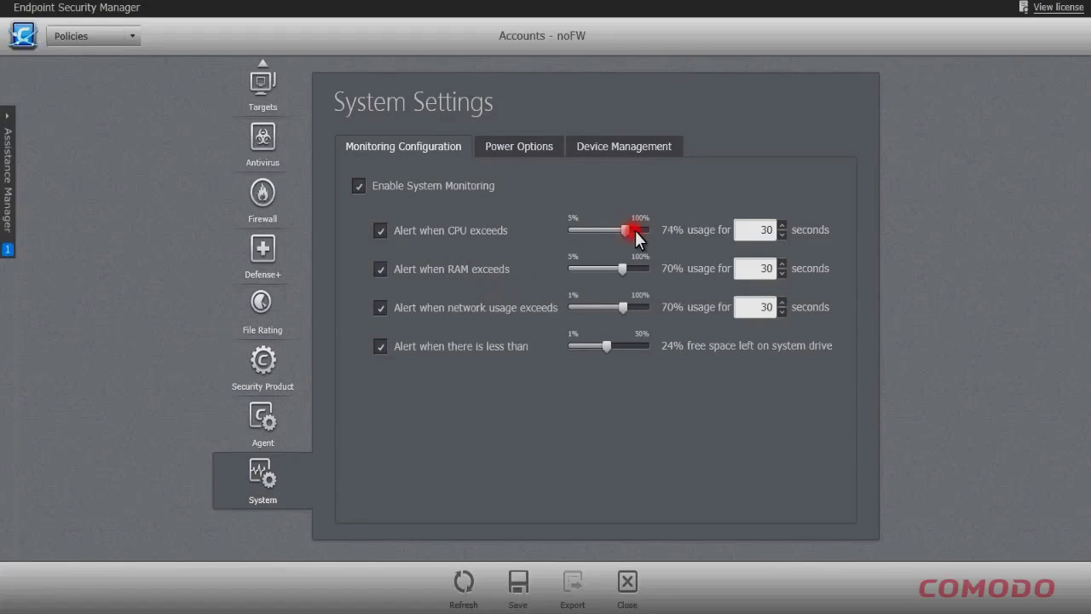
pyautogui.click(636, 230)
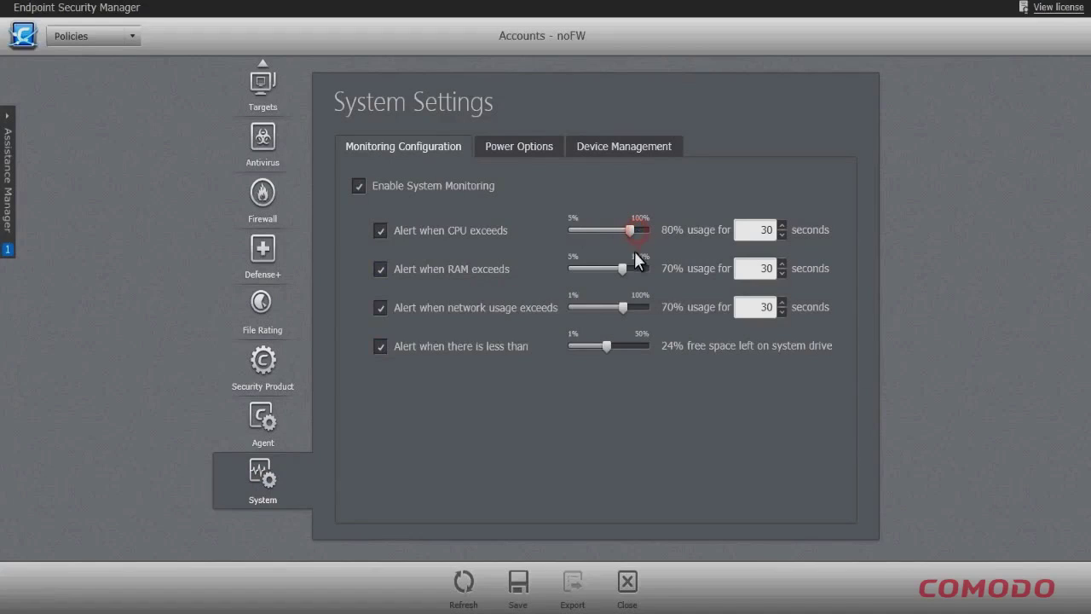
pyautogui.click(635, 269)
pyautogui.click(635, 267)
pyautogui.click(636, 267)
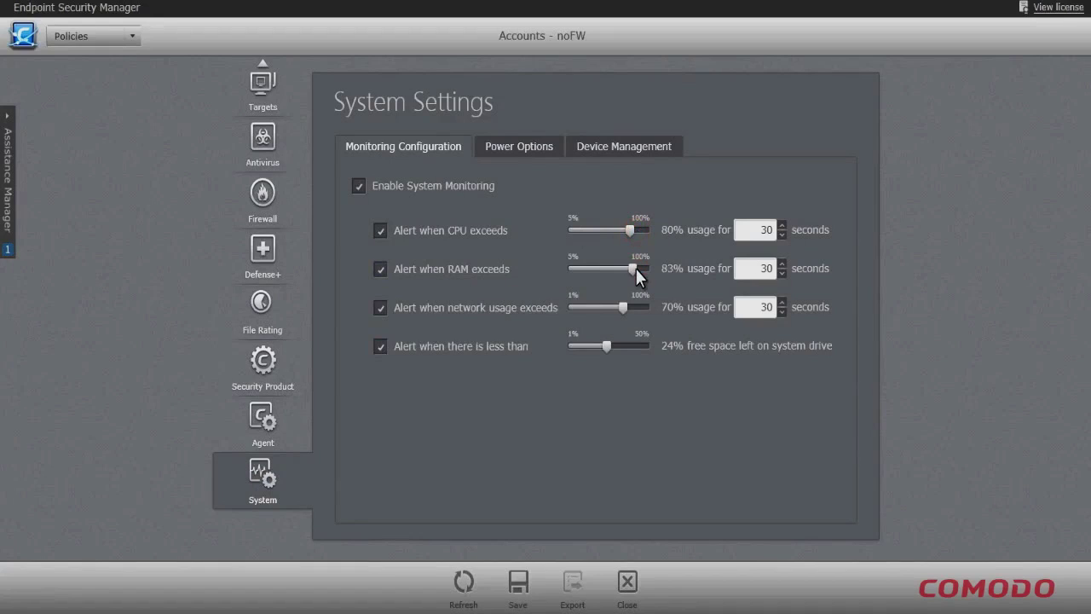
pyautogui.click(630, 268)
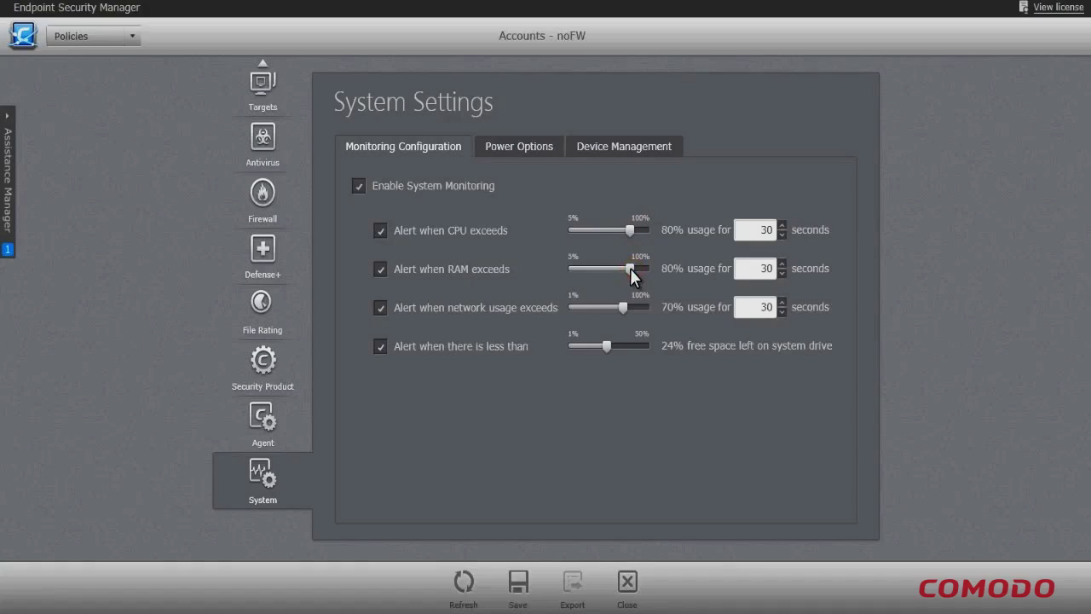
pyautogui.moveTo(637, 307); pyautogui.dragTo(572, 307)
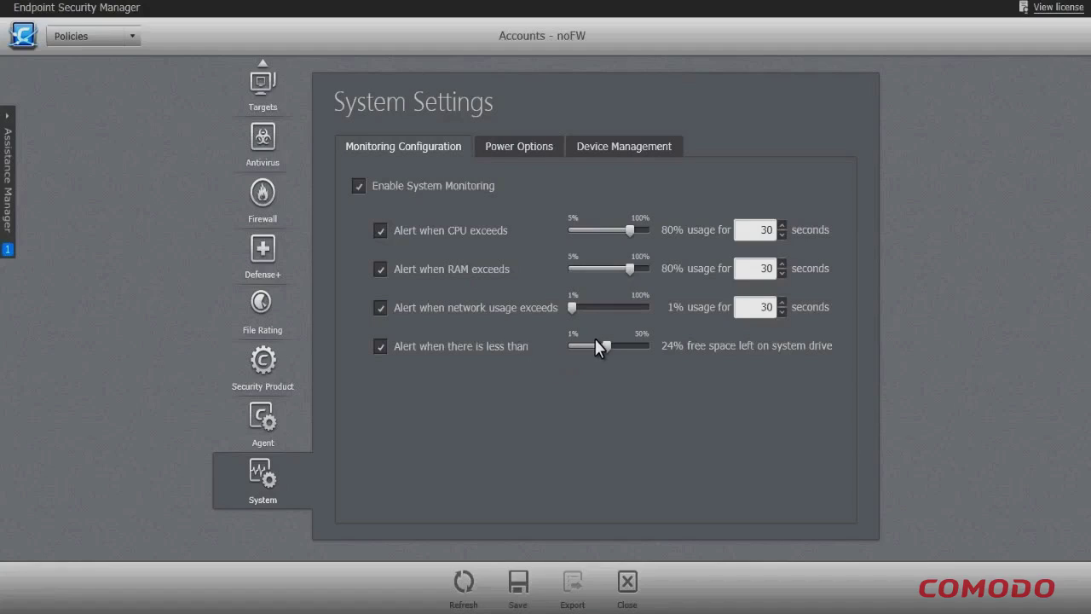
pyautogui.moveTo(604, 344); pyautogui.dragTo(584, 345)
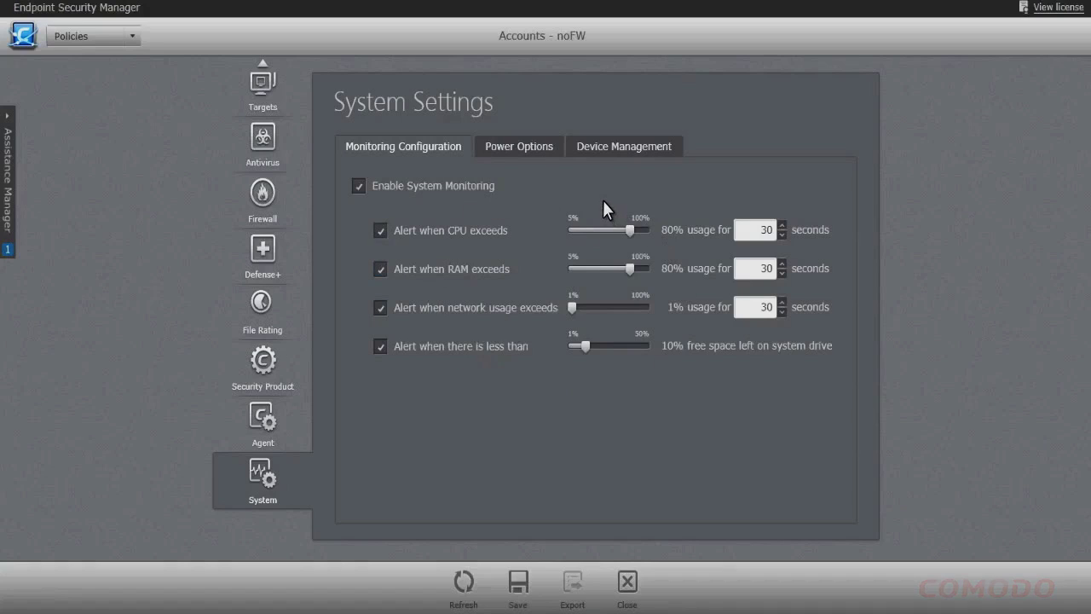
pyautogui.click(543, 151)
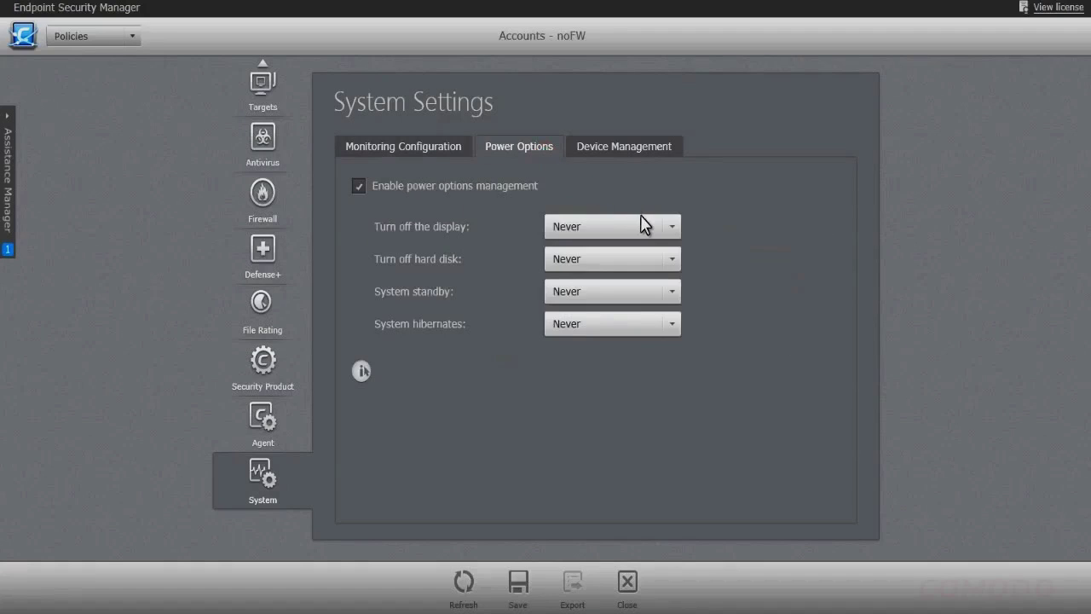
# - In Power Options, choose display off After 1 minute, standby After 2 hours, hibernation After 3 hours
pyautogui.click(678, 232)
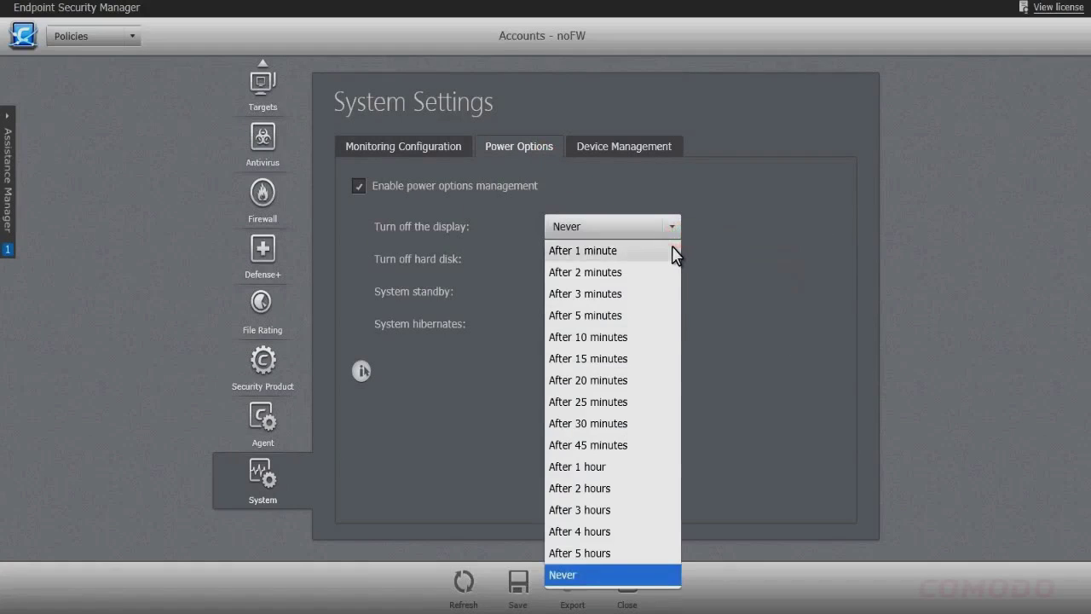
pyautogui.click(672, 249)
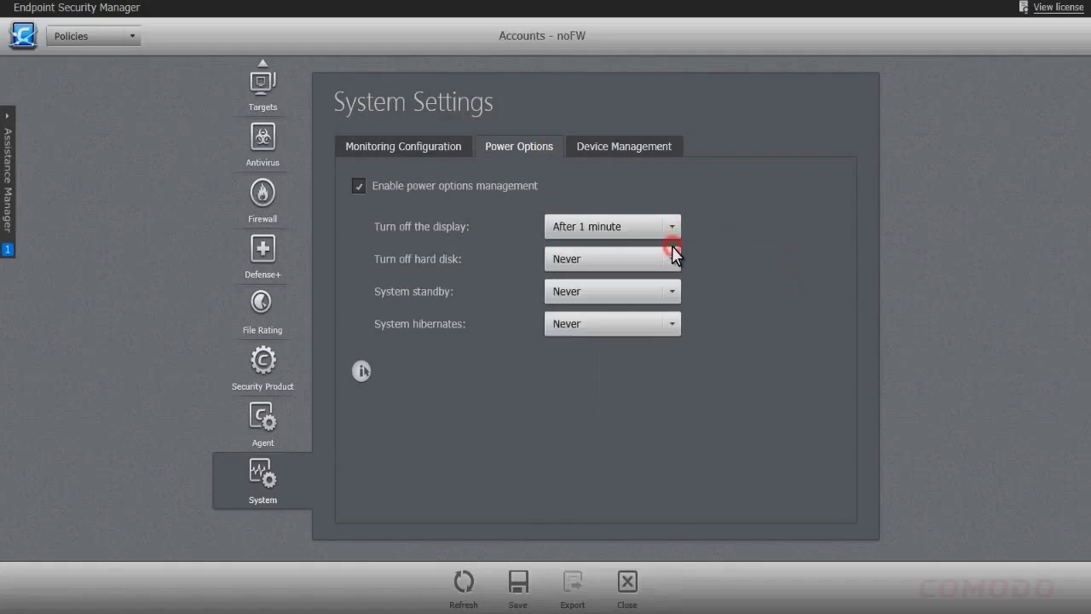
pyautogui.click(671, 293)
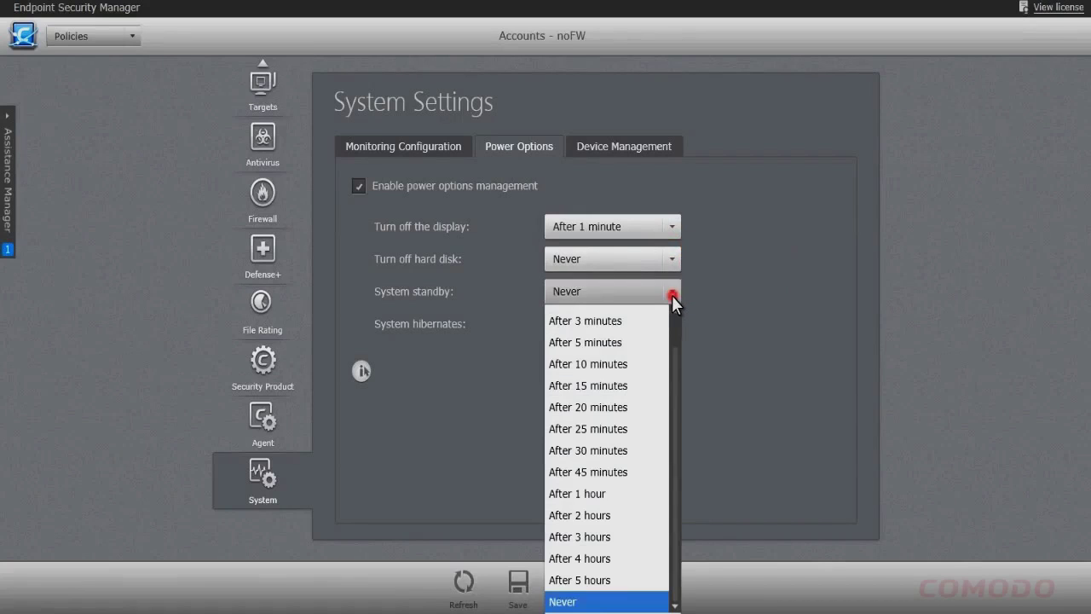
pyautogui.click(596, 517)
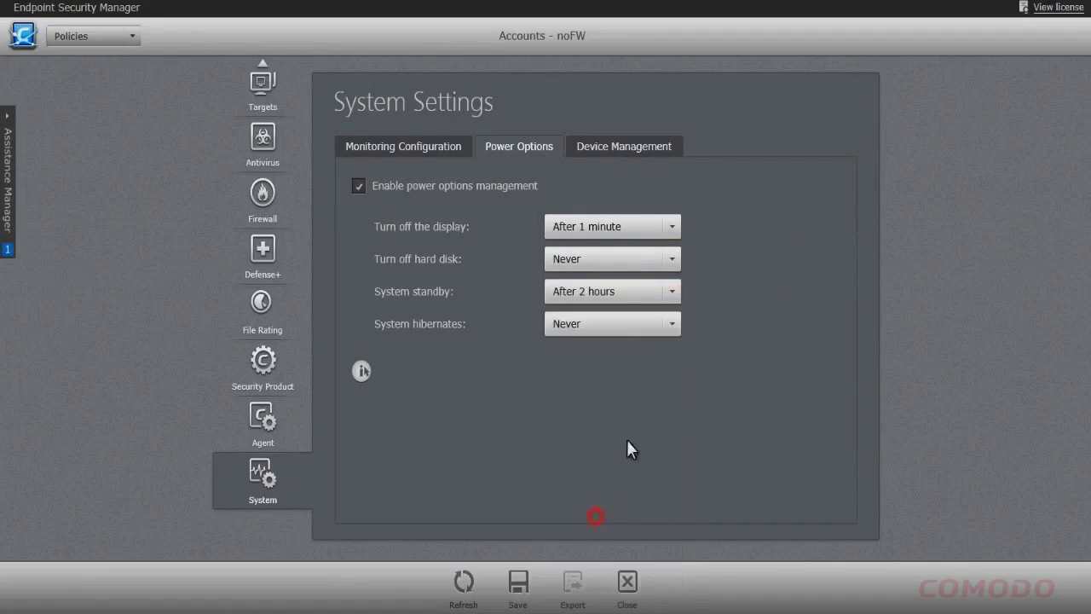
pyautogui.click(667, 328)
pyautogui.click(648, 353)
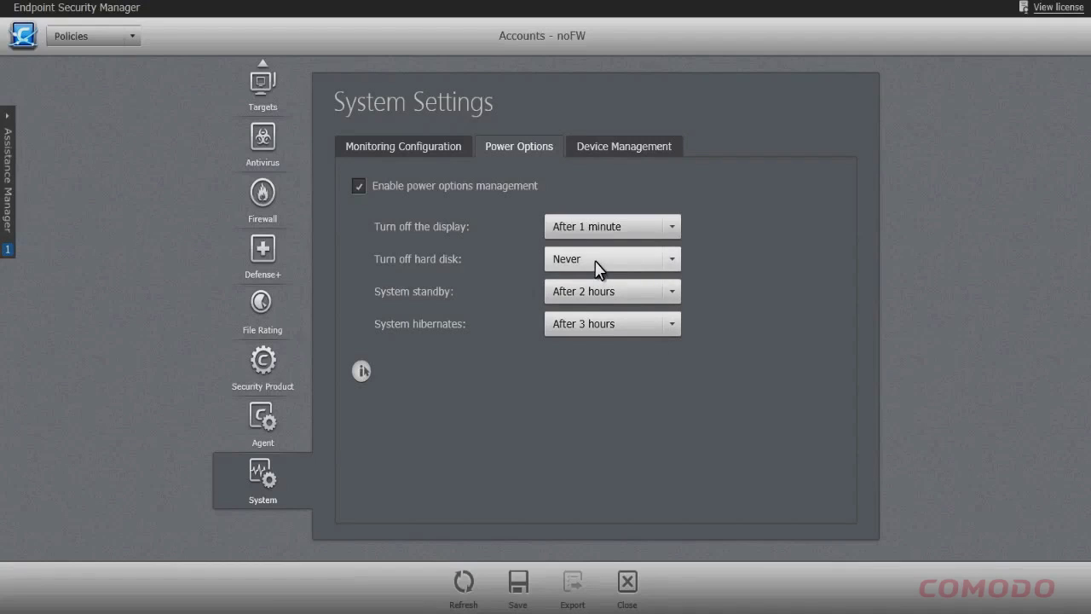
pyautogui.click(613, 150)
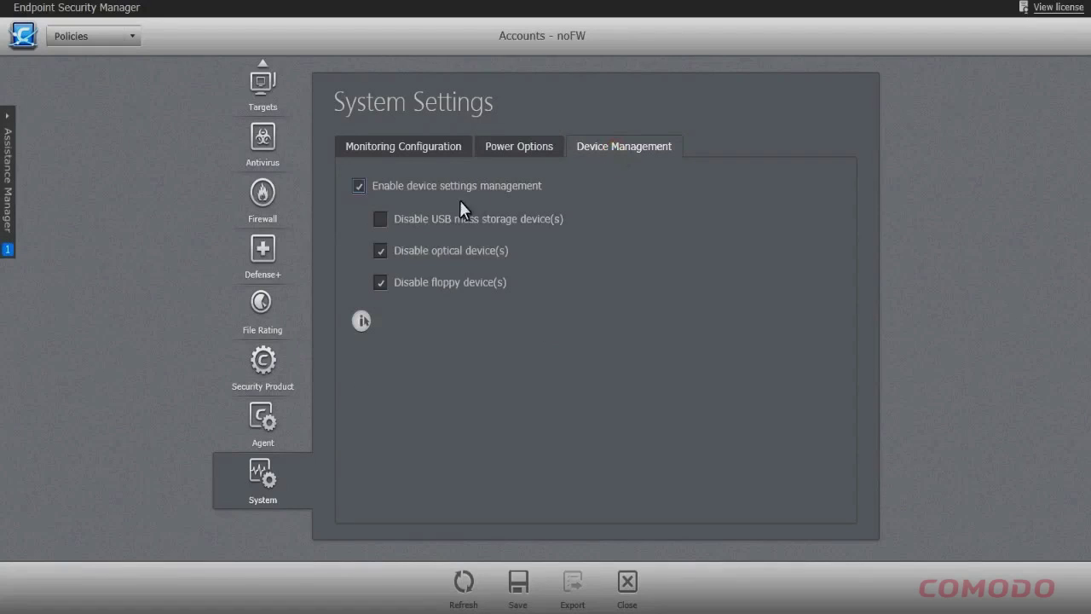
# - Tick Disable USB mass storage and optical devices, then close the policy discarding unsaved changes
pyautogui.click(380, 218)
pyautogui.click(379, 252)
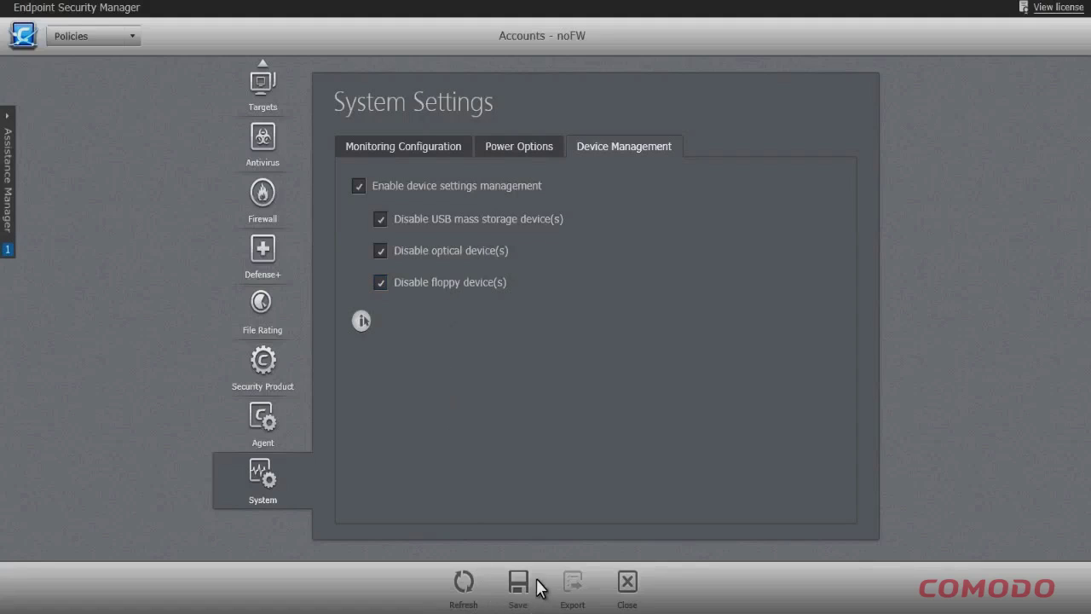
pyautogui.click(626, 584)
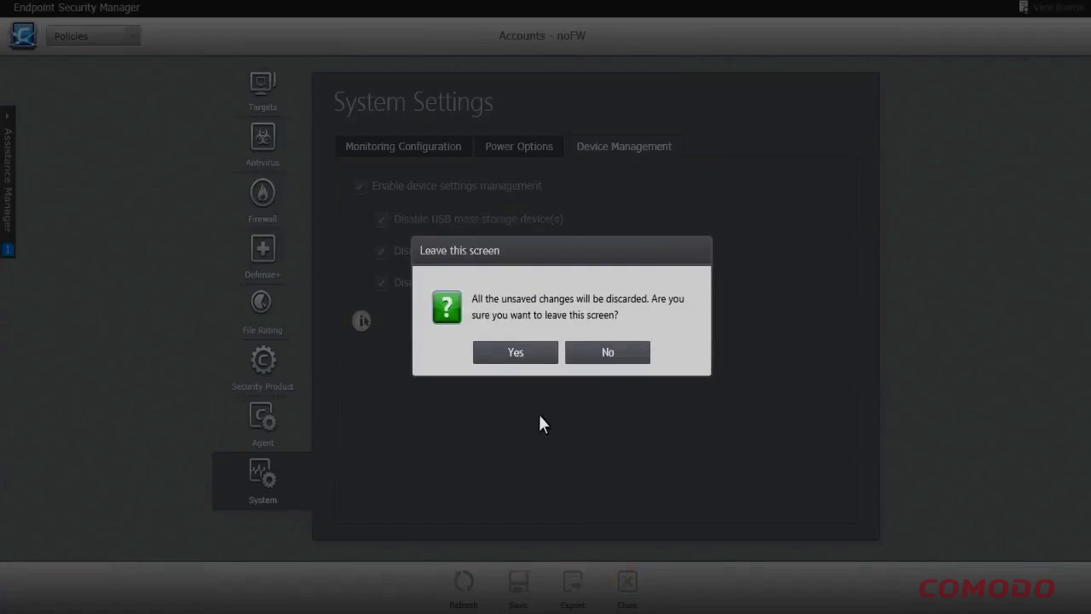
pyautogui.click(516, 353)
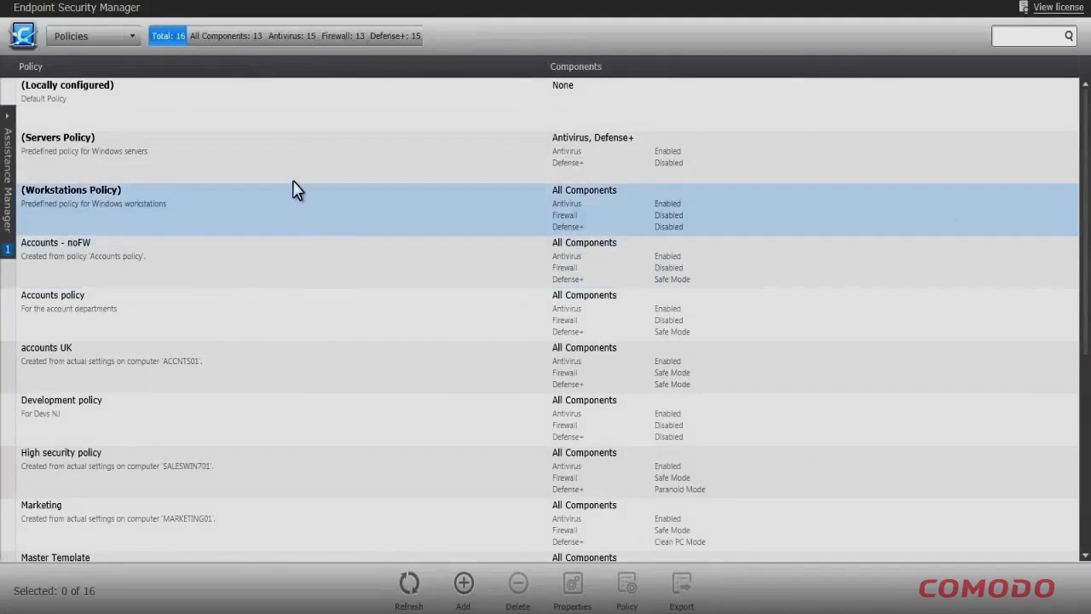
# - In Groups, view the Apply Local/Internet/Both policy options for All - Development departments, then open Reports
pyautogui.click(131, 36)
pyautogui.click(114, 79)
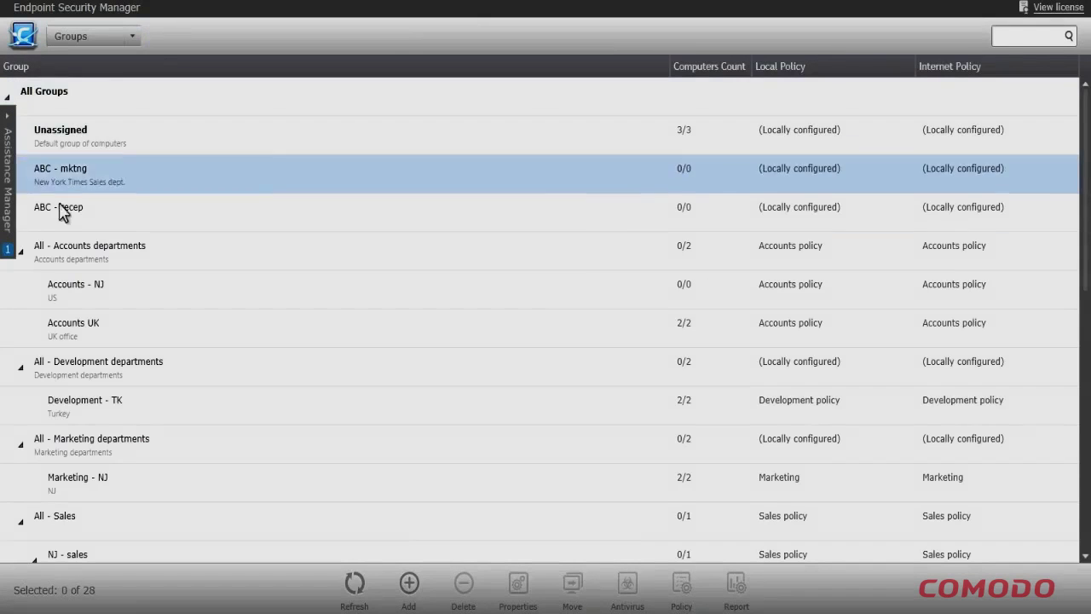
pyautogui.click(66, 368)
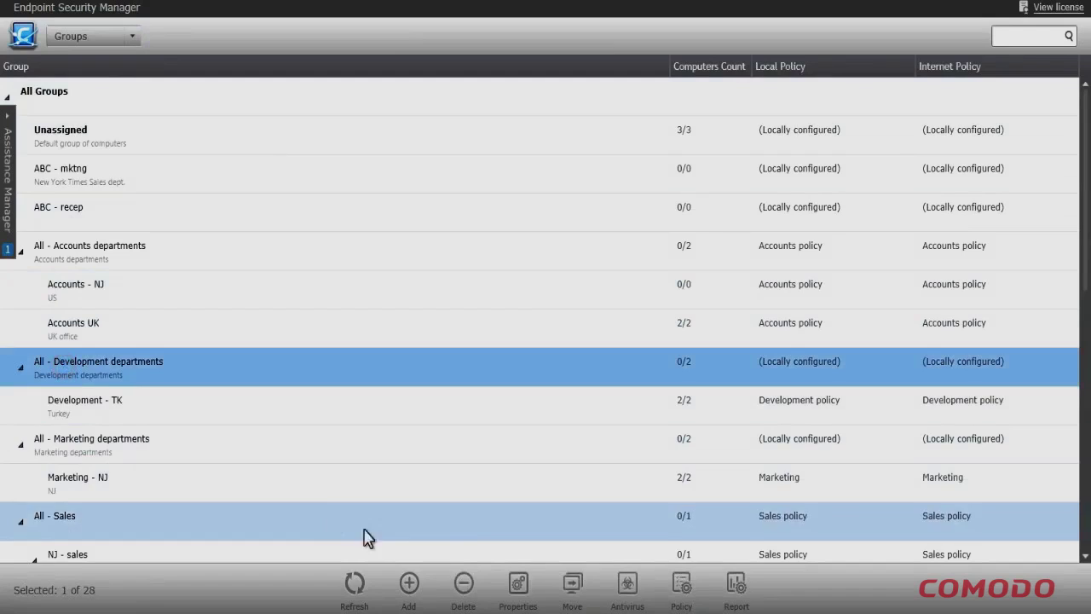
pyautogui.click(676, 588)
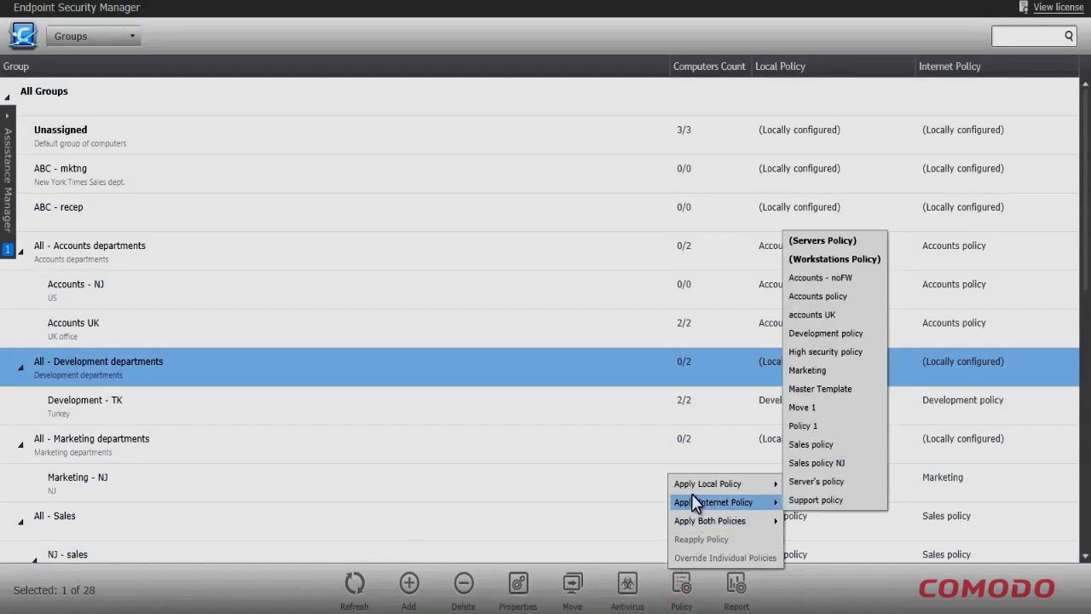
pyautogui.moveTo(694, 483)
pyautogui.moveTo(689, 522)
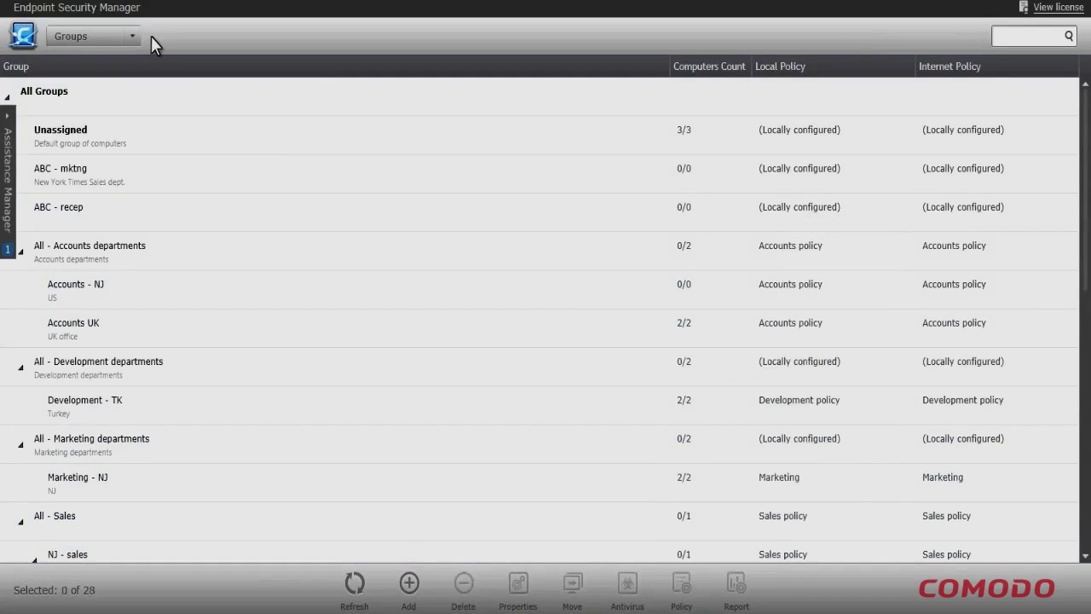
pyautogui.click(132, 36)
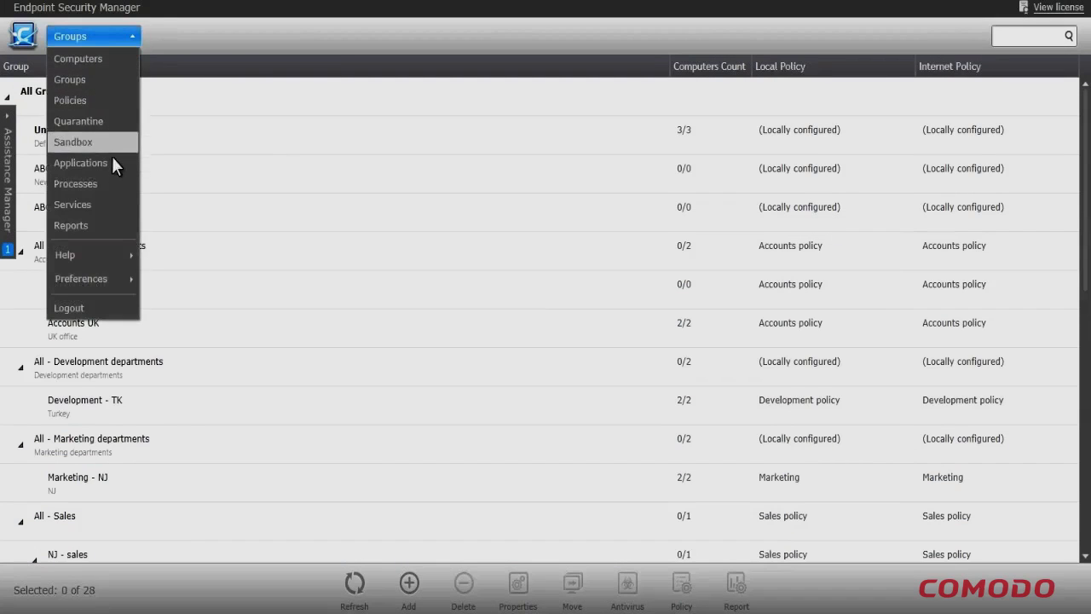
pyautogui.click(107, 227)
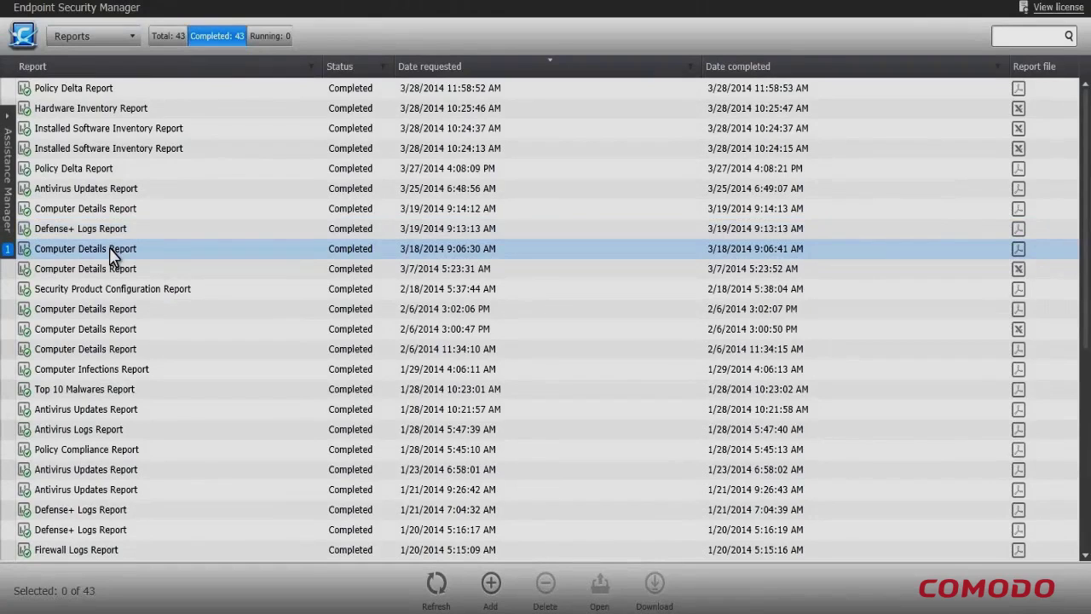
# - Read the 3/18/2014 Computer Details Report down to page 3's Installed Software, then switch to Computers
pyautogui.doubleClick(109, 247)
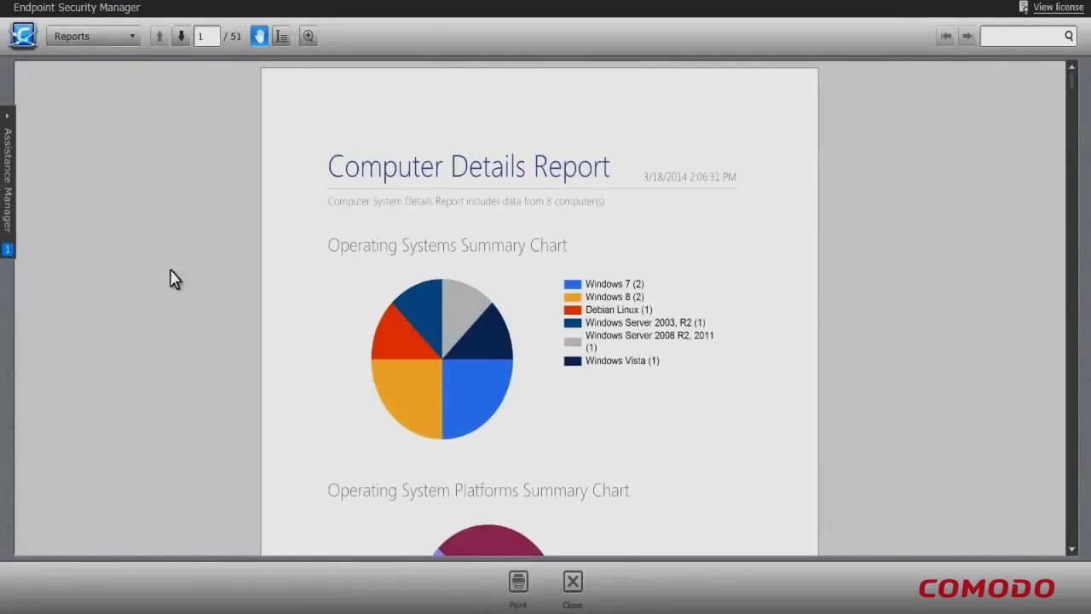
pyautogui.scroll(-10, 348, 307)
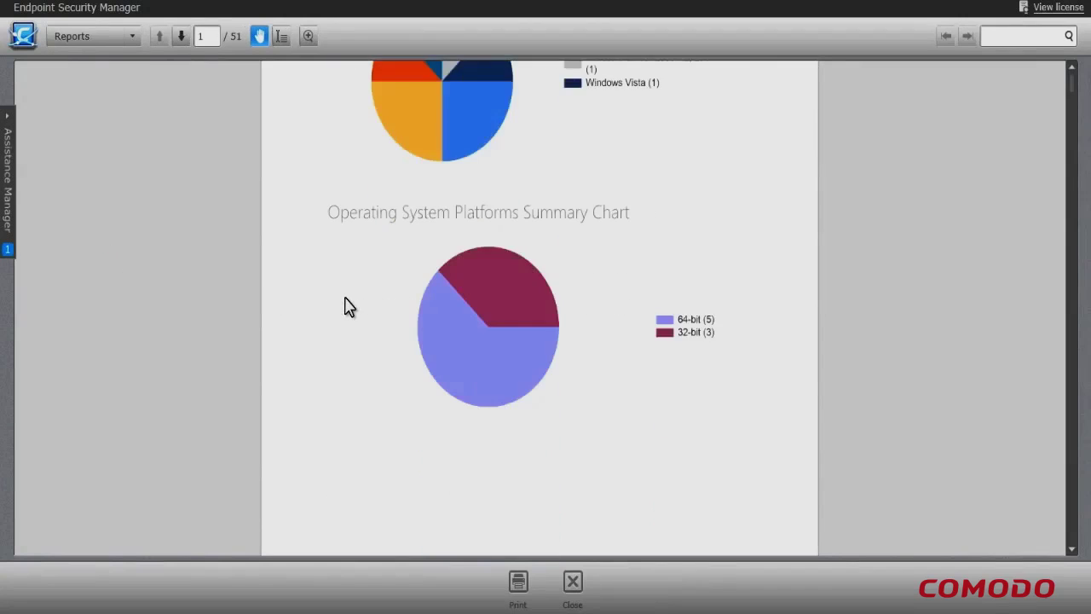
pyautogui.scroll(-10, 348, 311)
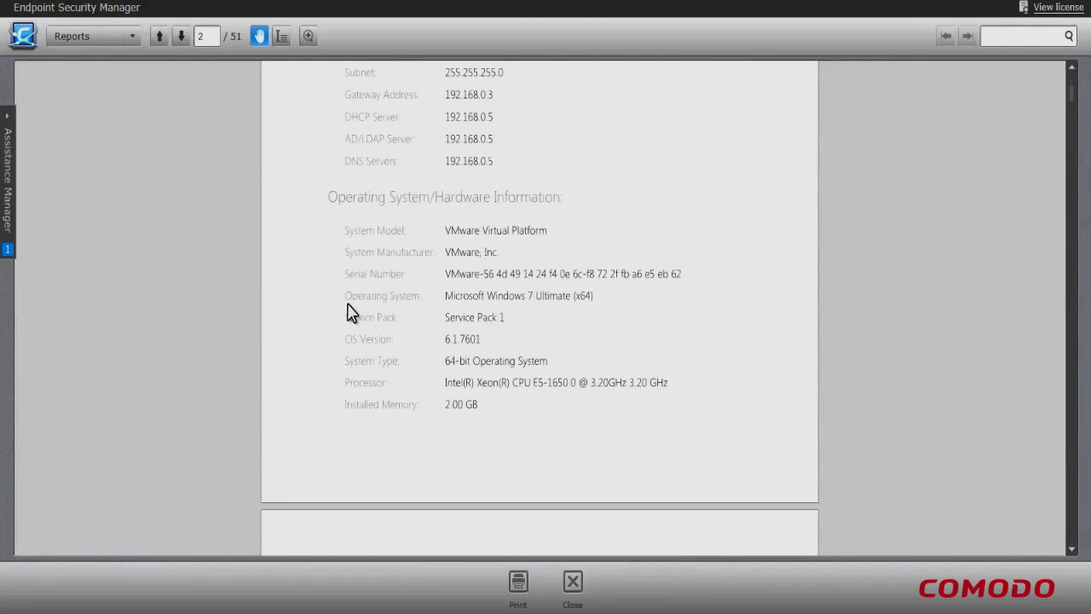
pyautogui.scroll(-10, 352, 404)
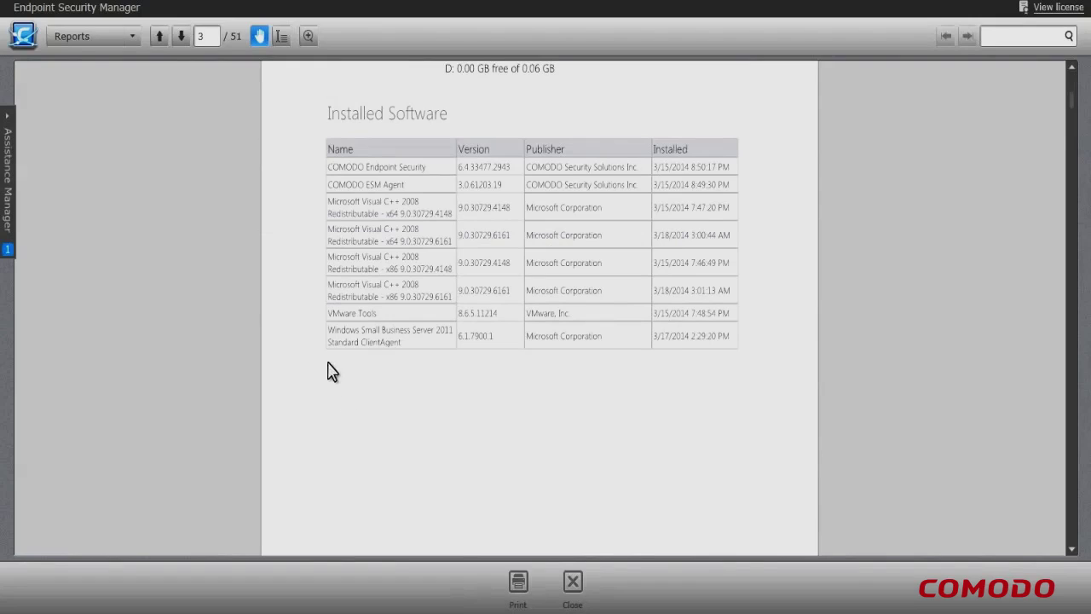
pyautogui.click(130, 38)
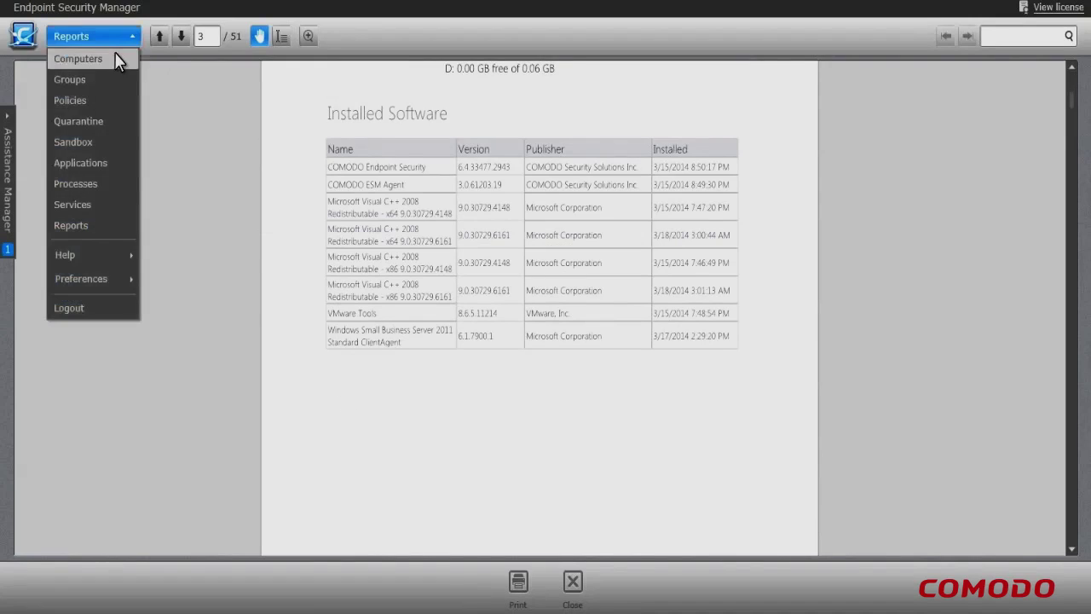
pyautogui.click(114, 55)
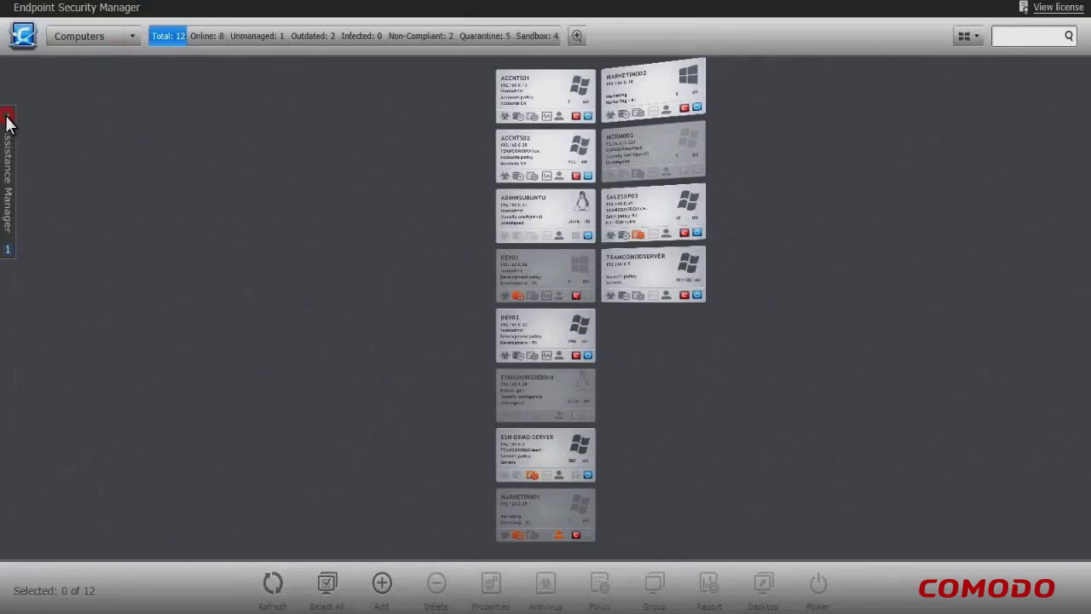
pyautogui.click(7, 122)
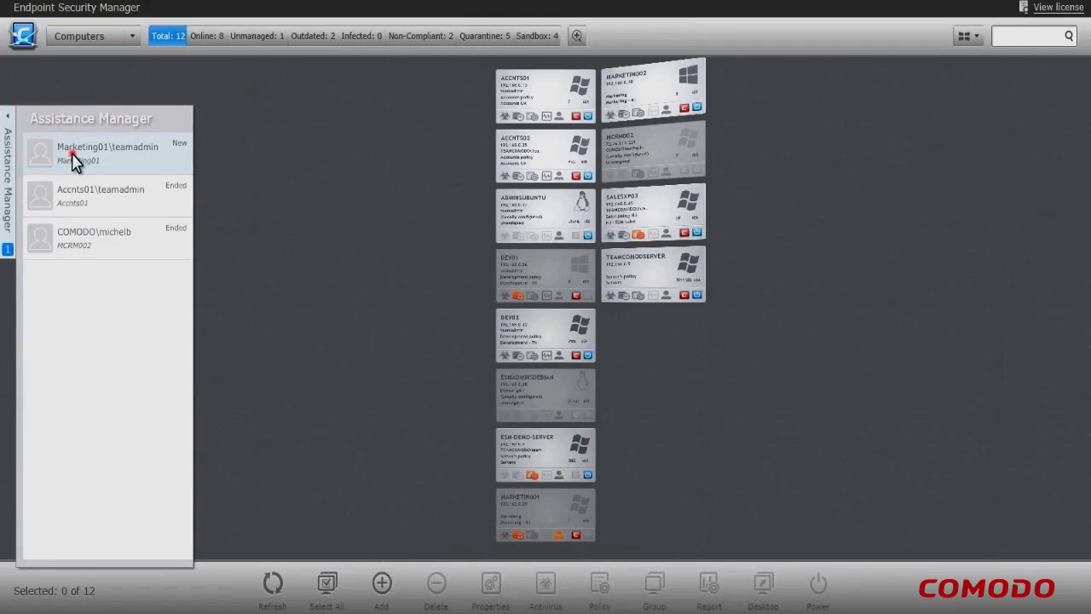
pyautogui.click(72, 162)
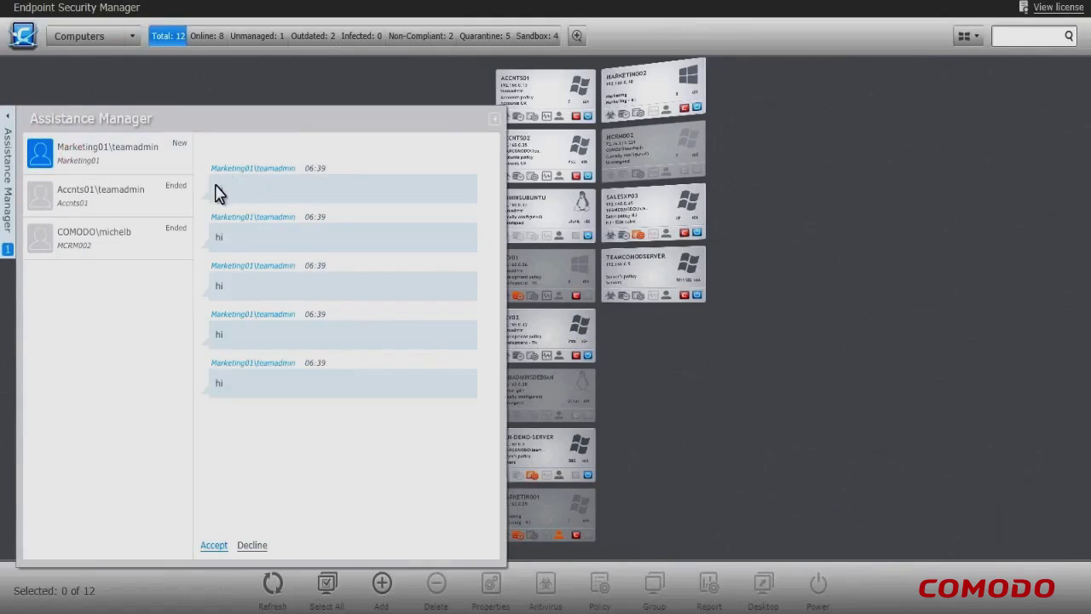
pyautogui.click(166, 200)
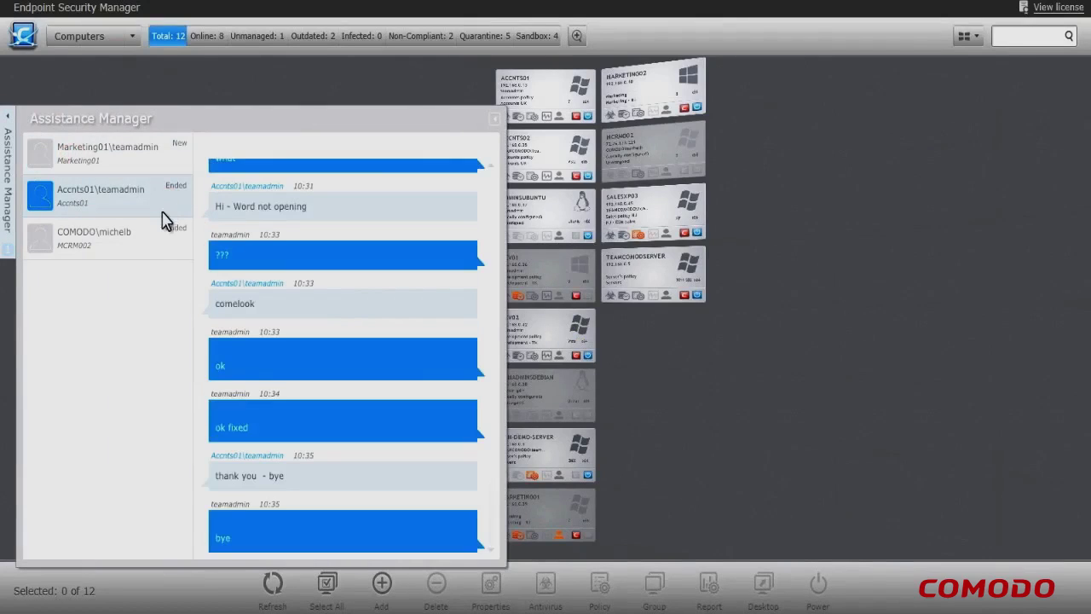
pyautogui.click(151, 246)
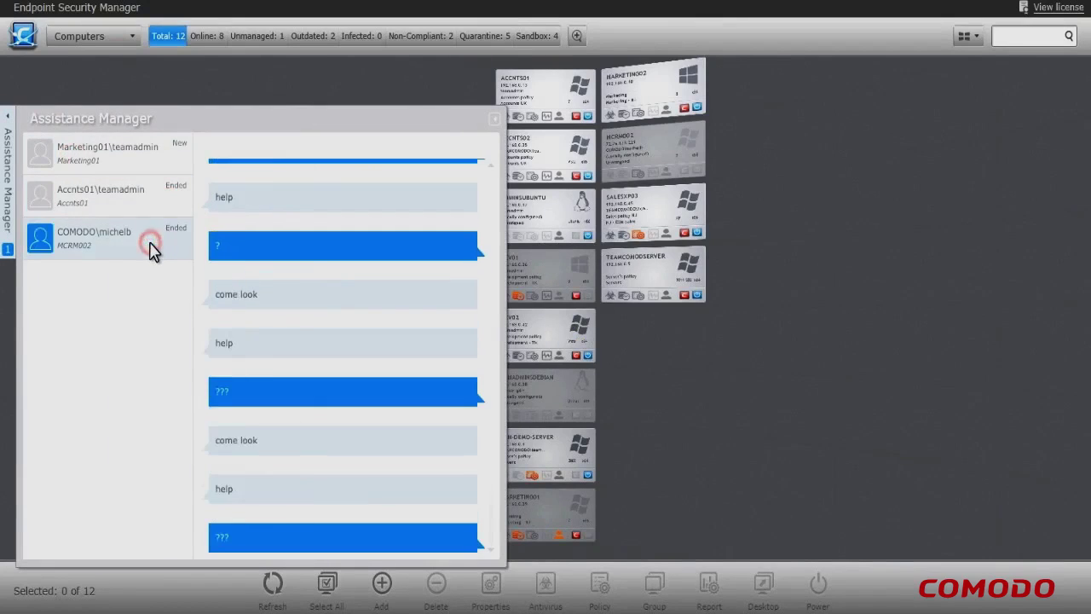
pyautogui.click(493, 125)
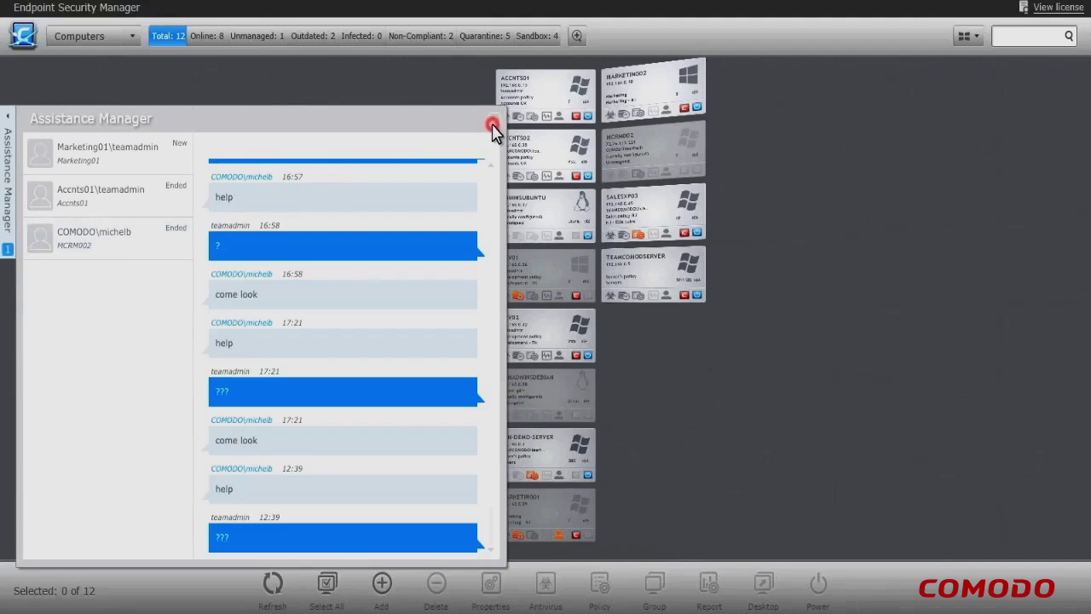
pyautogui.click(8, 116)
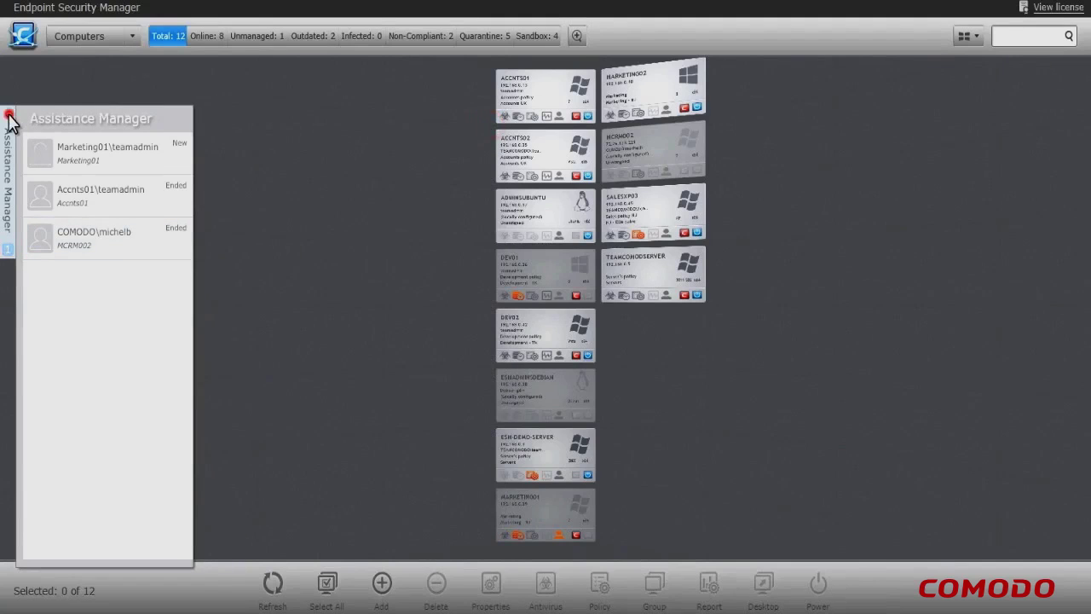
pyautogui.click(342, 197)
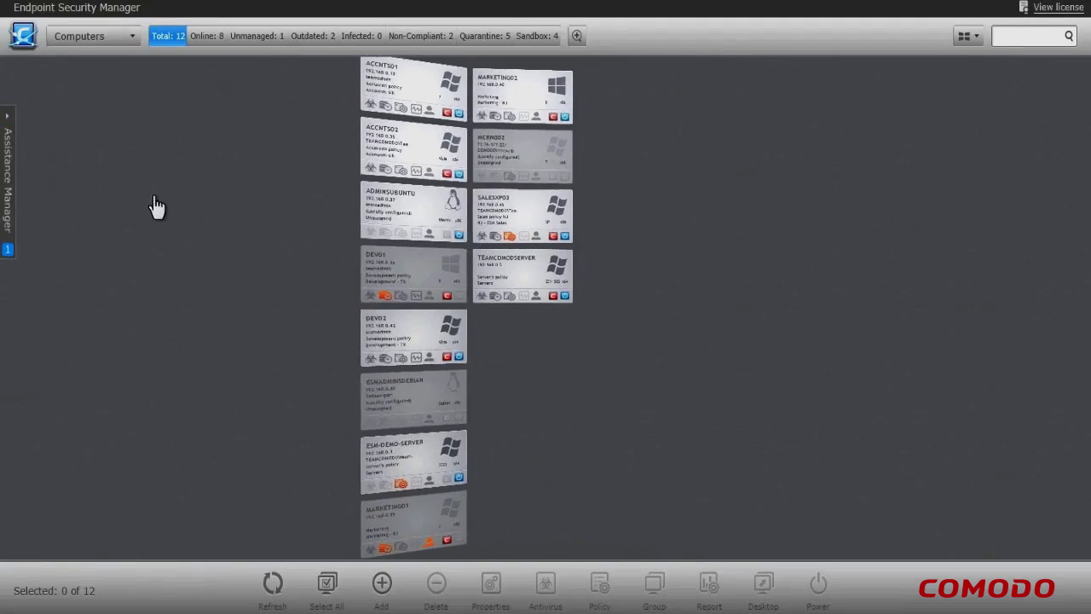